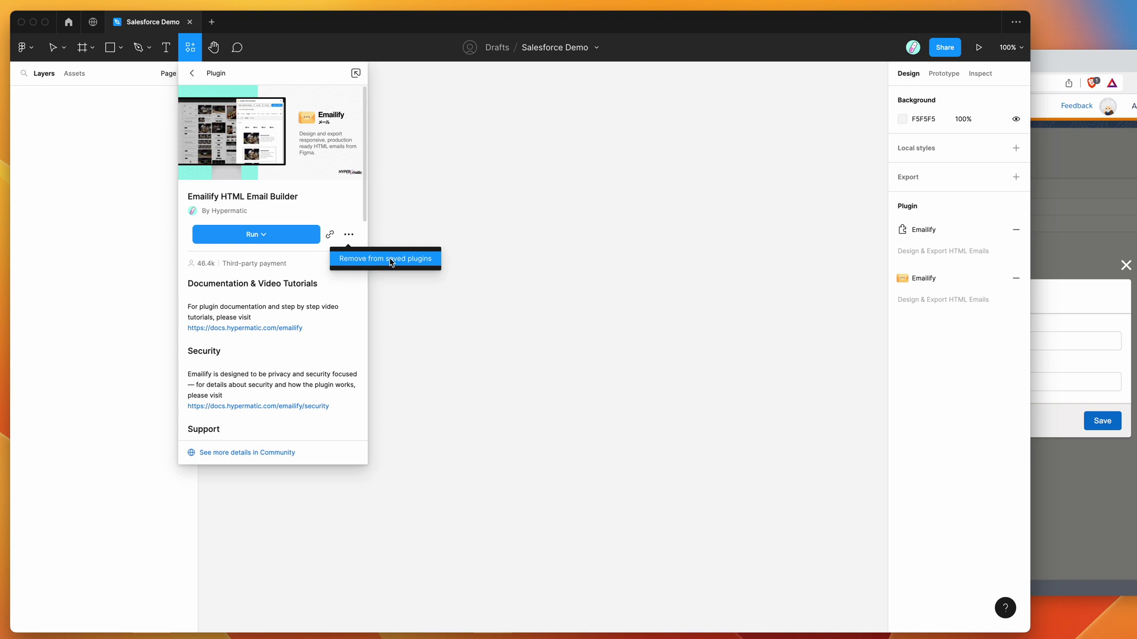
- Launch Emailify HTML Email Builder from Saved plugins and position its window at the upper right
left_click(427, 175)
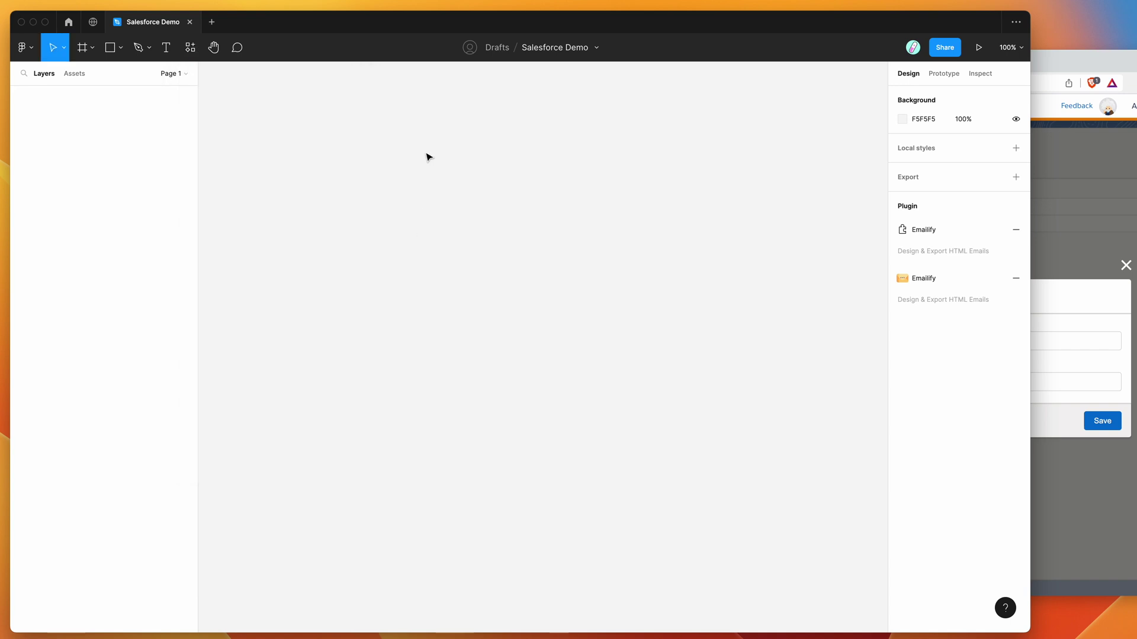
right_click(430, 127)
mouse_move(483, 231)
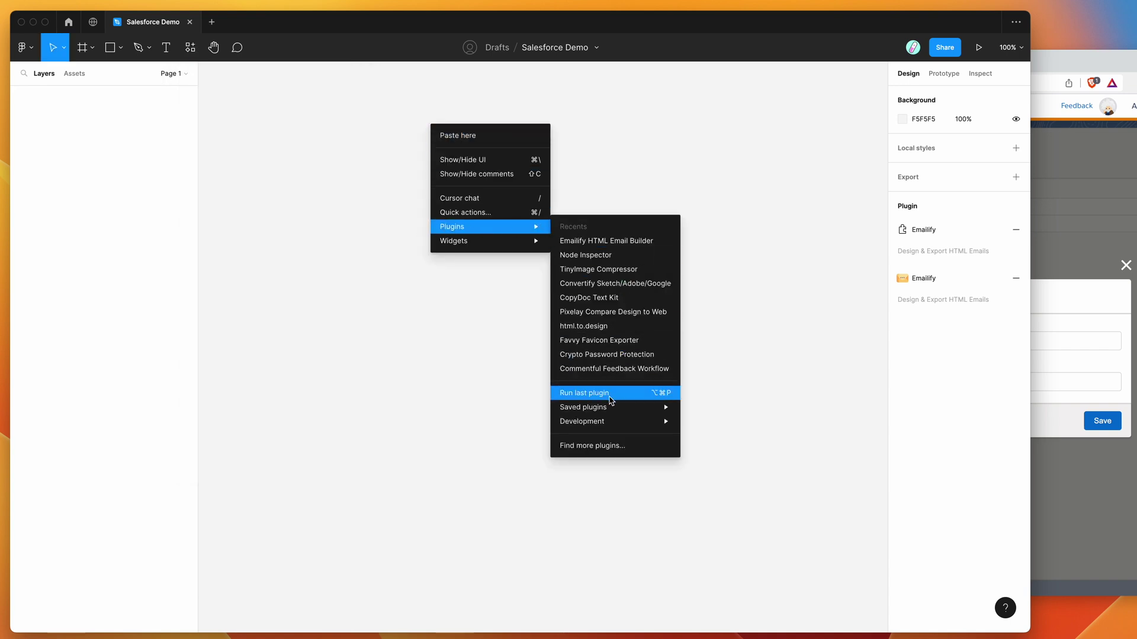
mouse_move(612, 407)
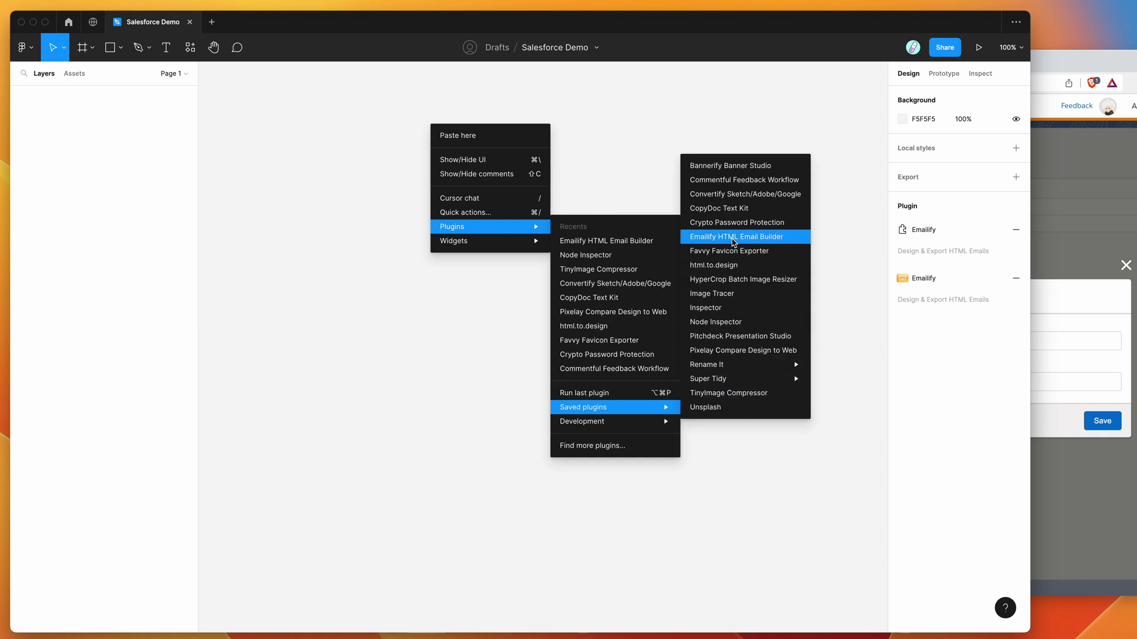
left_click(733, 240)
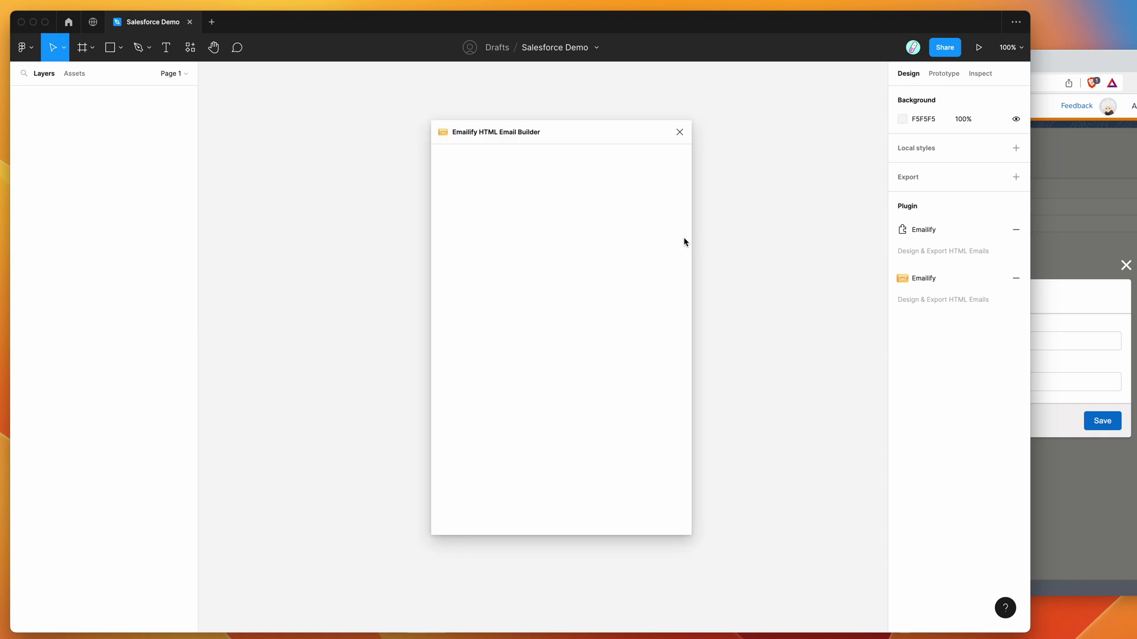
left_click_drag(619, 134, 815, 141)
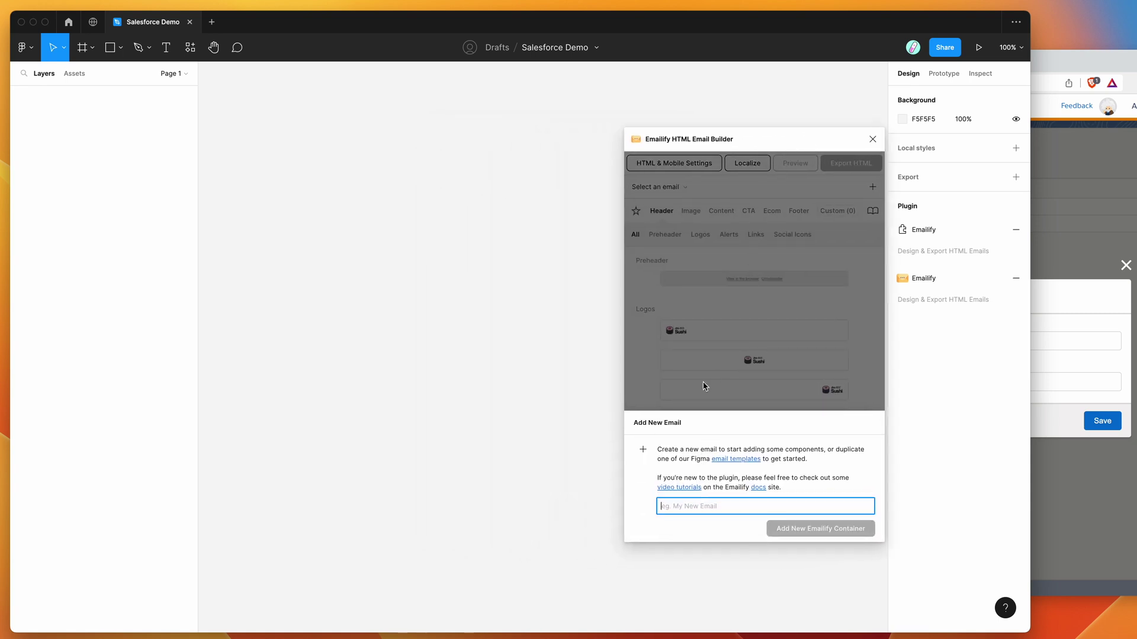
left_click_drag(741, 136, 726, 125)
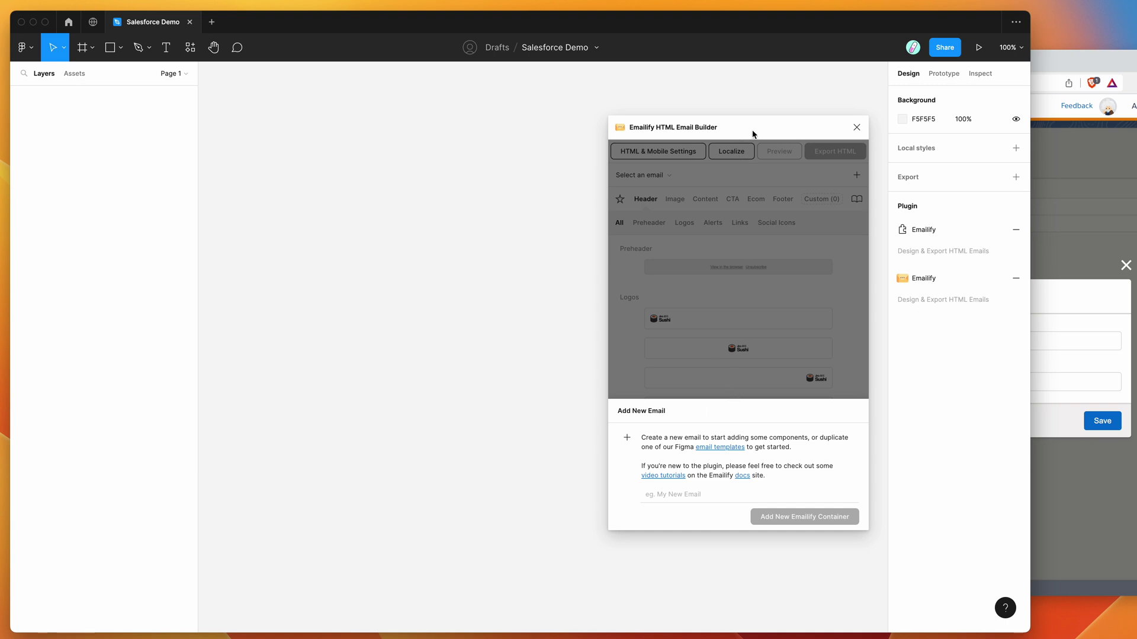
left_click_drag(752, 133, 747, 122)
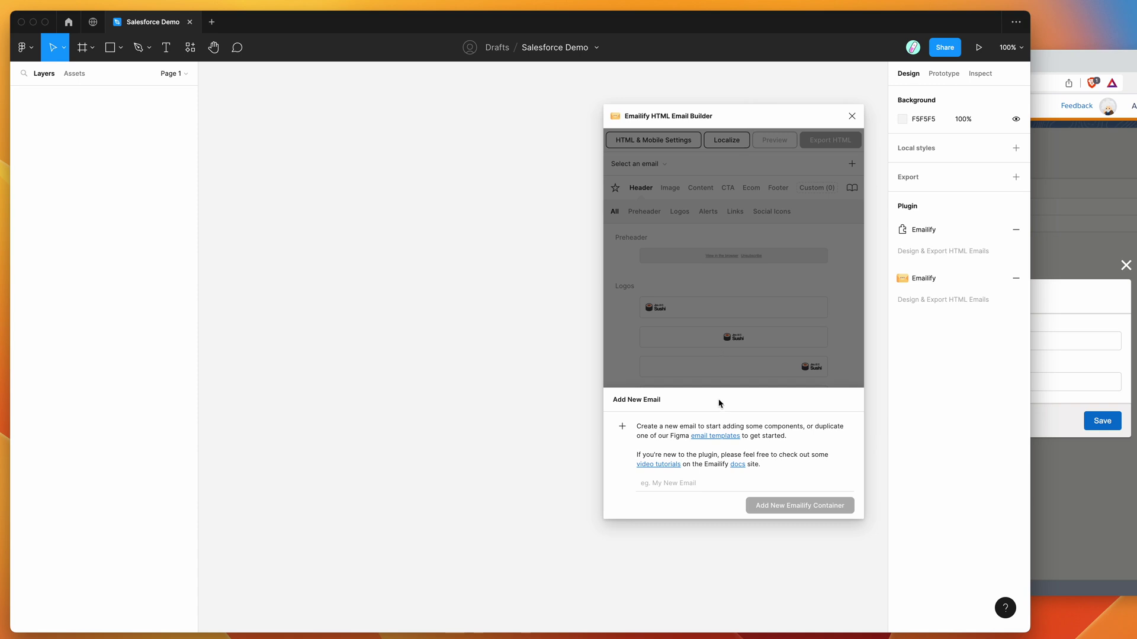
- Create a new Emailify email container named 'New MC Email'
left_click(694, 485)
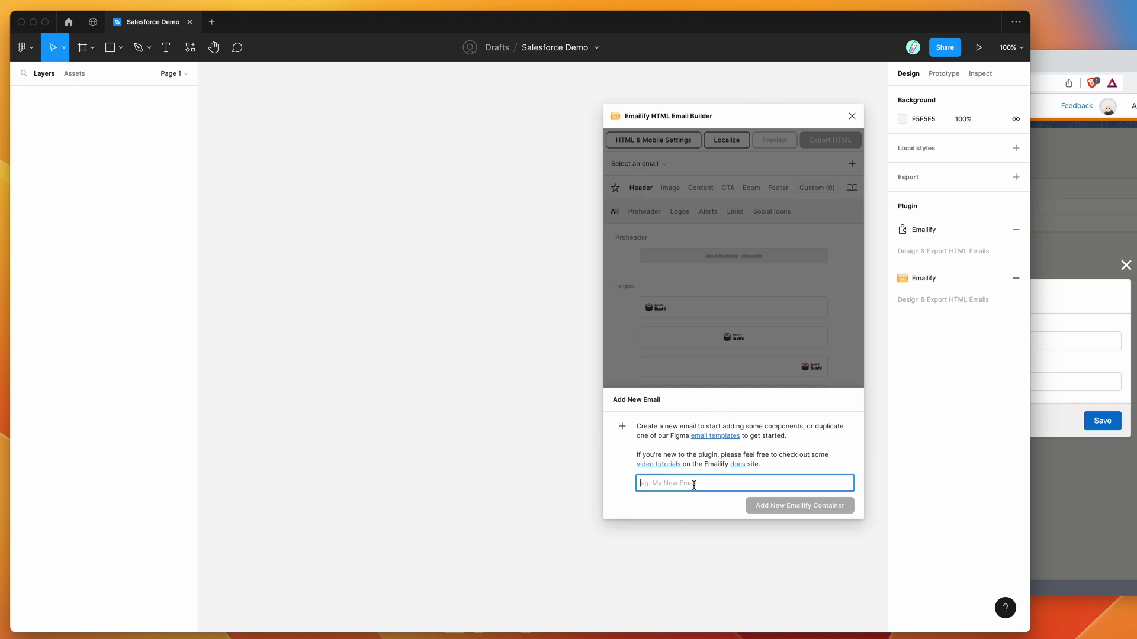
type("New")
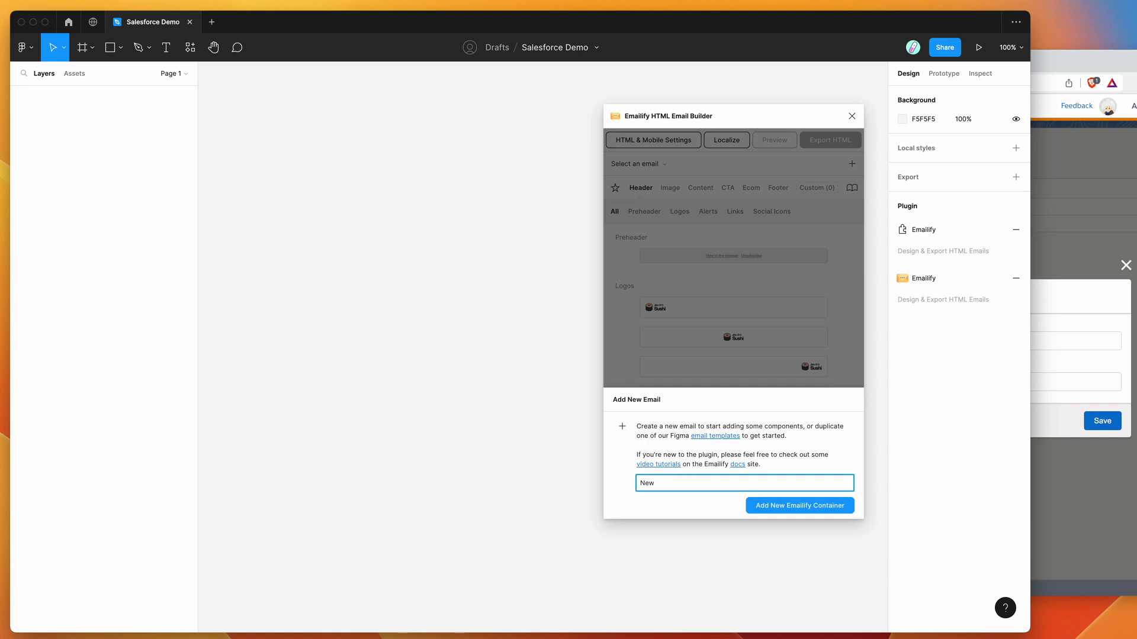
type(" MC Email")
left_click(779, 510)
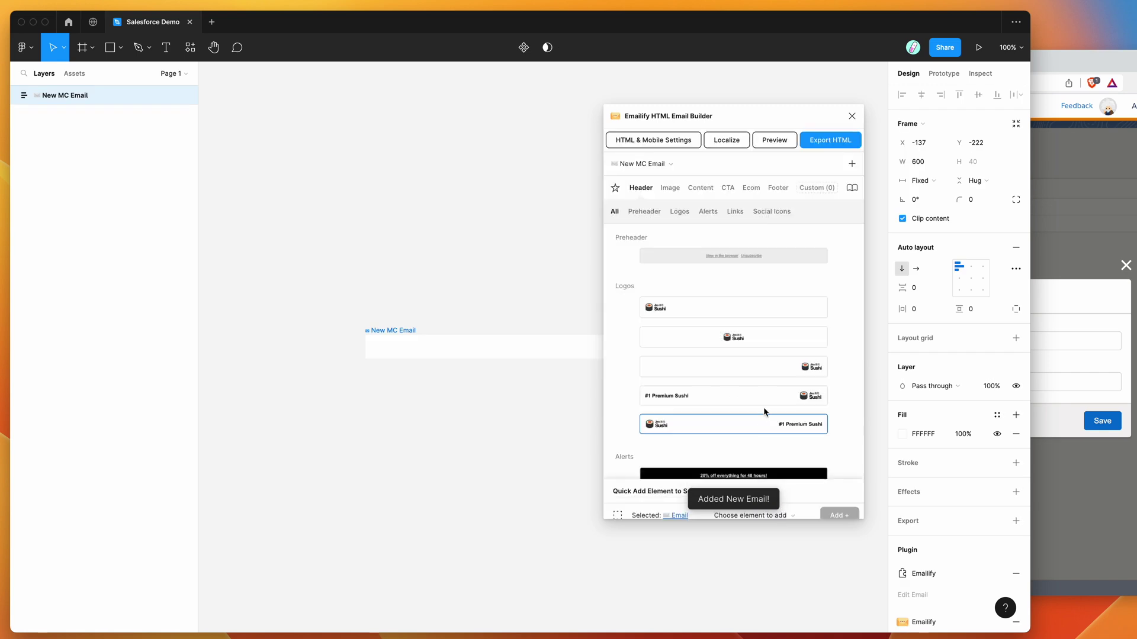
- Add the centred Sushi logo row and the heading-with-paragraph block to the email
left_click_drag(776, 115, 856, 133)
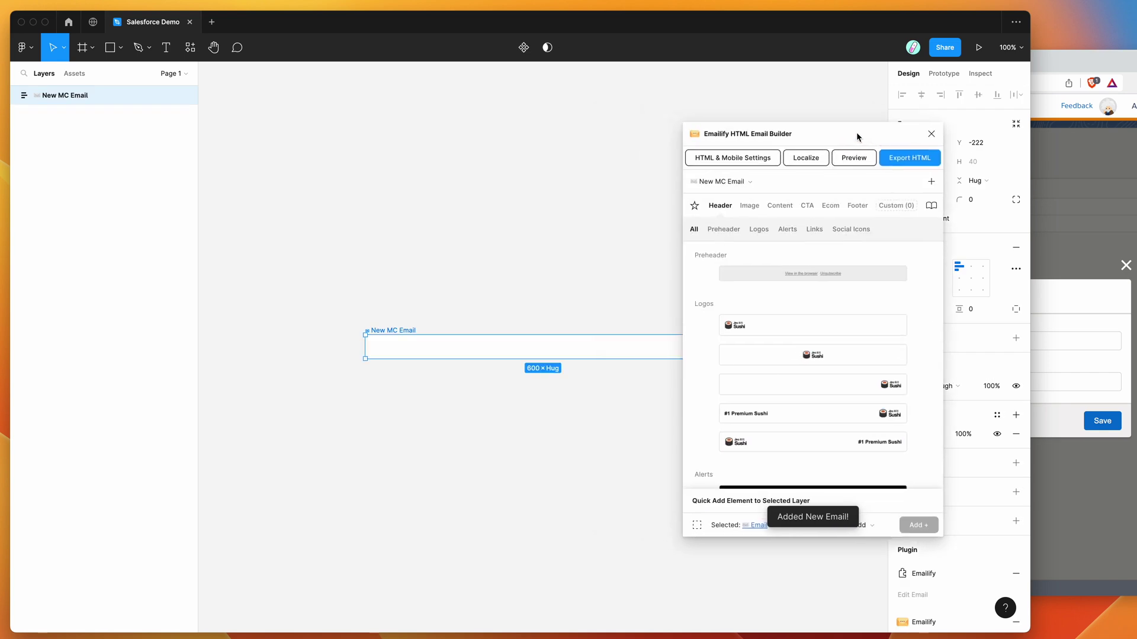
left_click(813, 356)
left_click(780, 207)
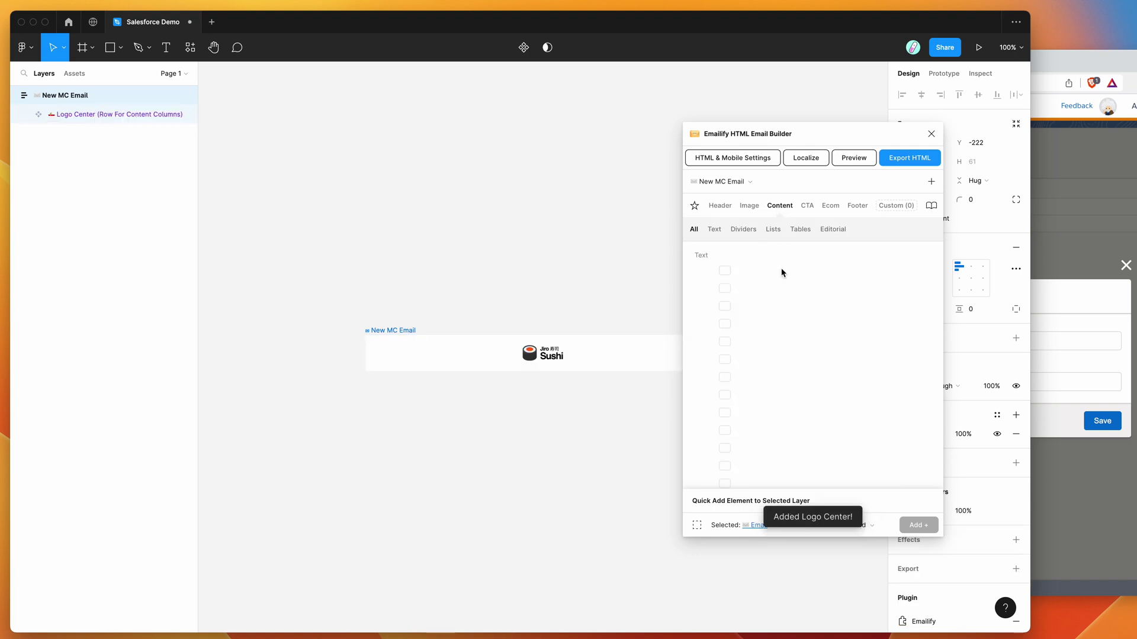
left_click(804, 333)
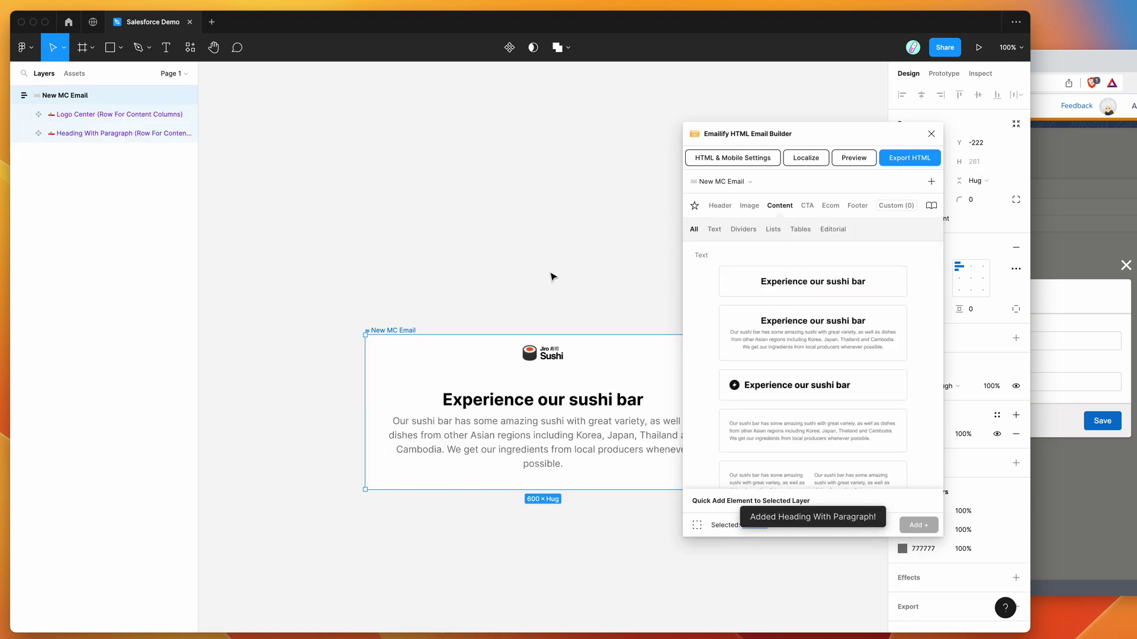
- Show Emailify's Footer elements and browse the Platforms list to the Salesforce Marketing Cloud footer
left_click(856, 206)
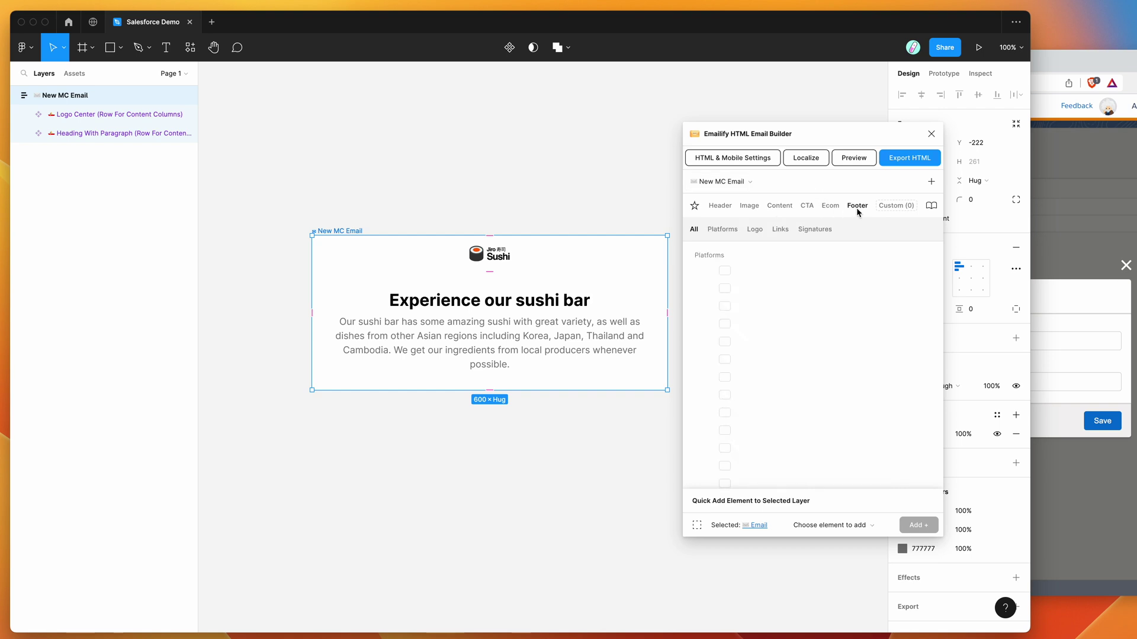
left_click_drag(825, 144, 832, 112)
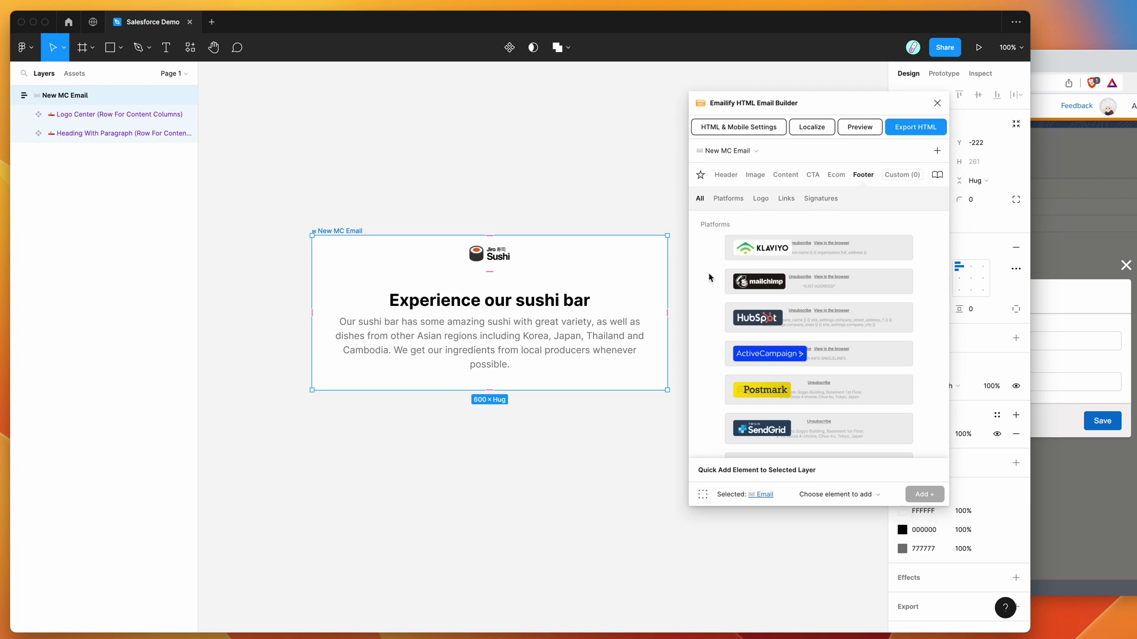
scroll(708, 277, "down", 3)
scroll(709, 277, "down", 5)
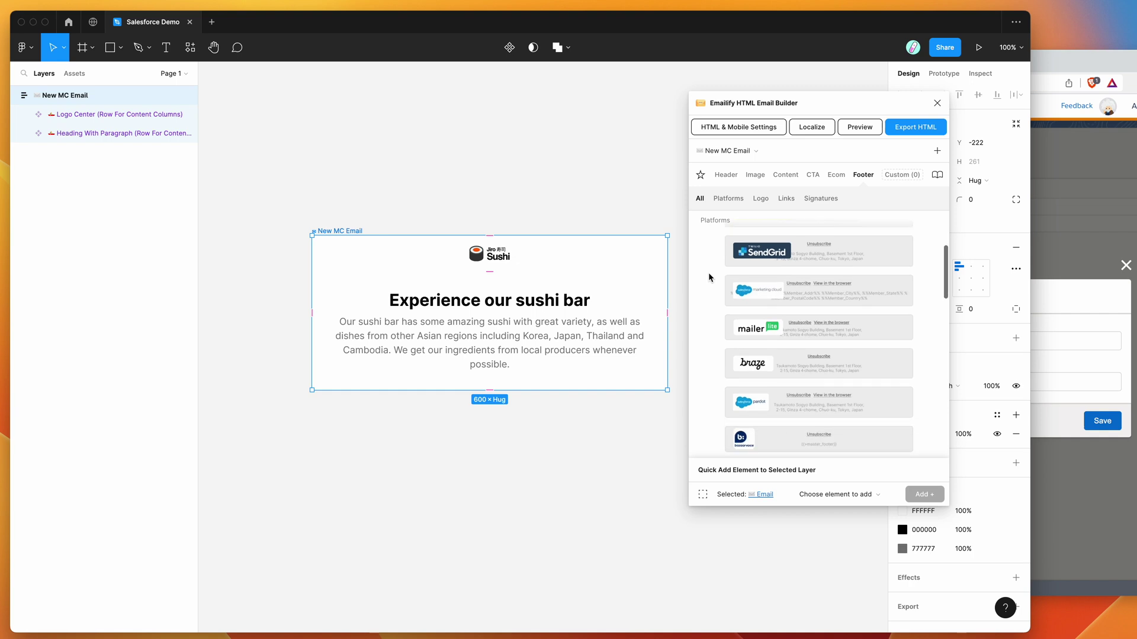
scroll(708, 284, "up", 2)
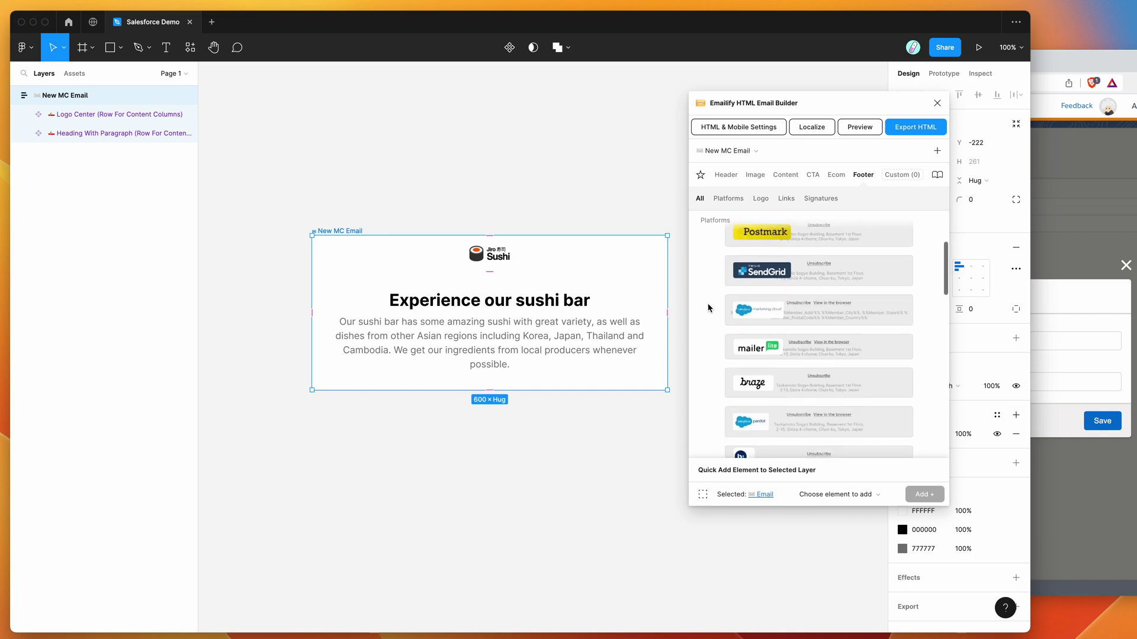
scroll(708, 311, "up", 3)
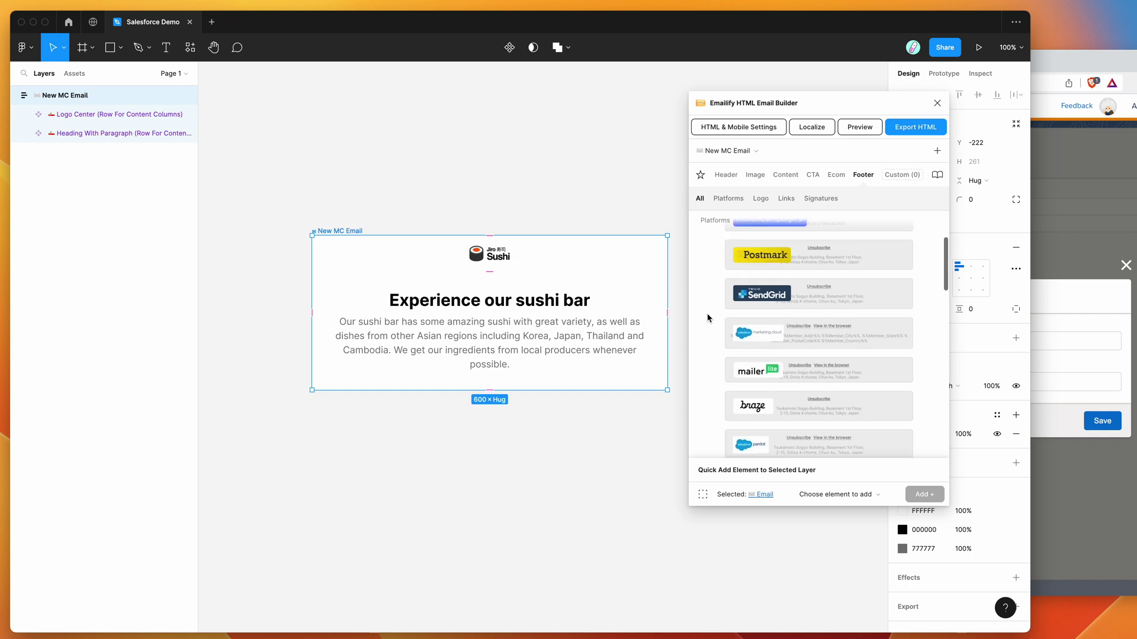
scroll(708, 318, "down", 1)
scroll(708, 319, "down", 2)
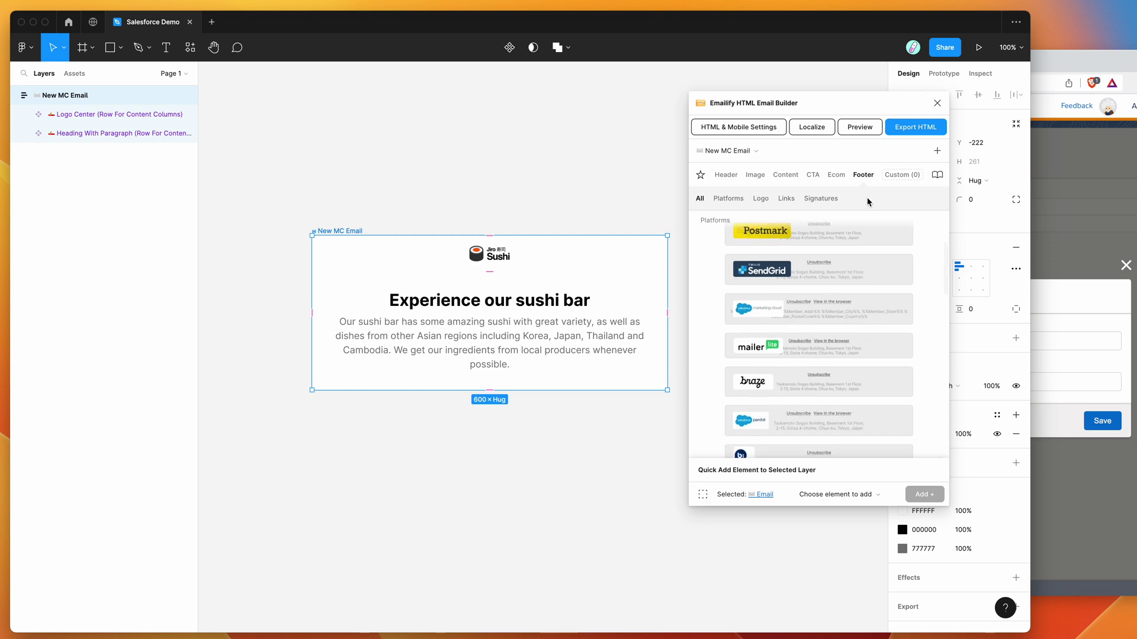
left_click(864, 175)
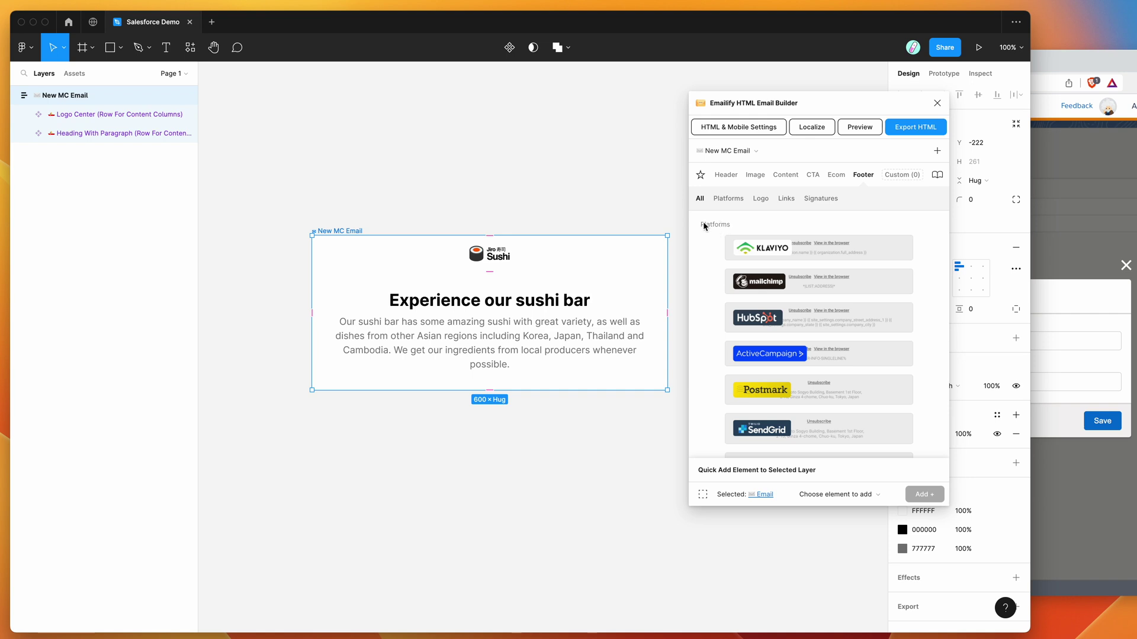
scroll(714, 288, "down", 5)
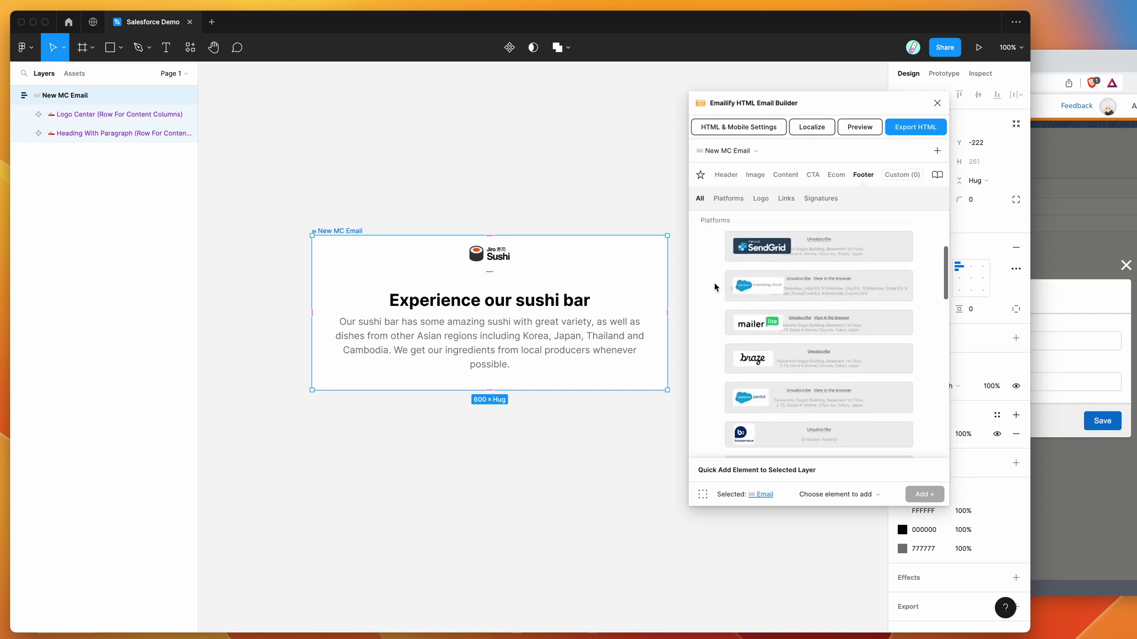
scroll(714, 288, "up", 1)
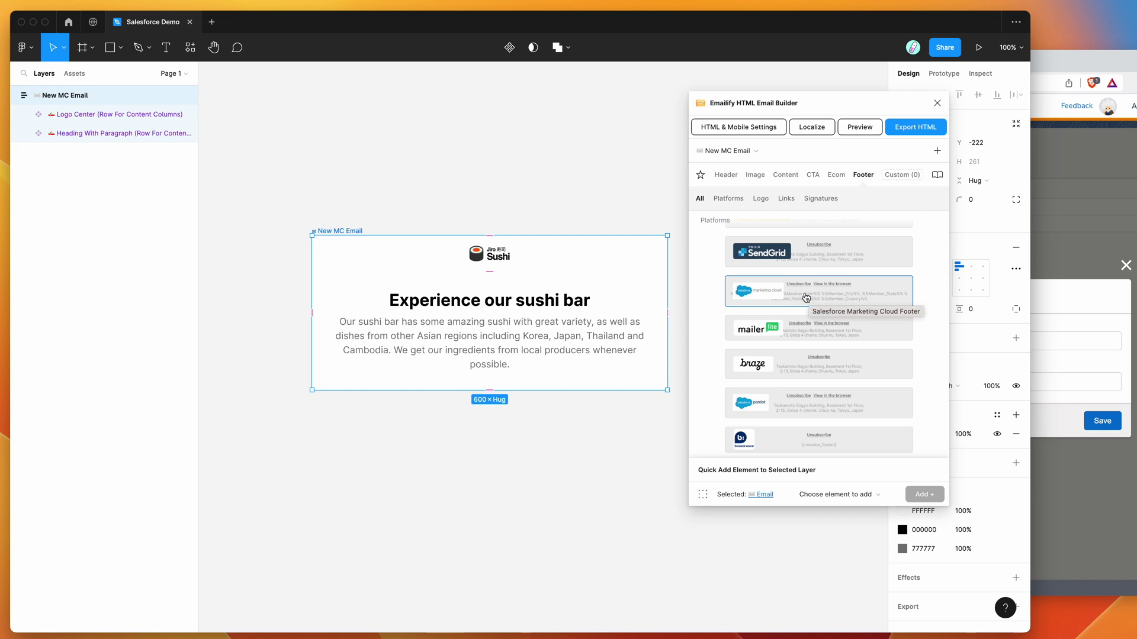
left_click(806, 297)
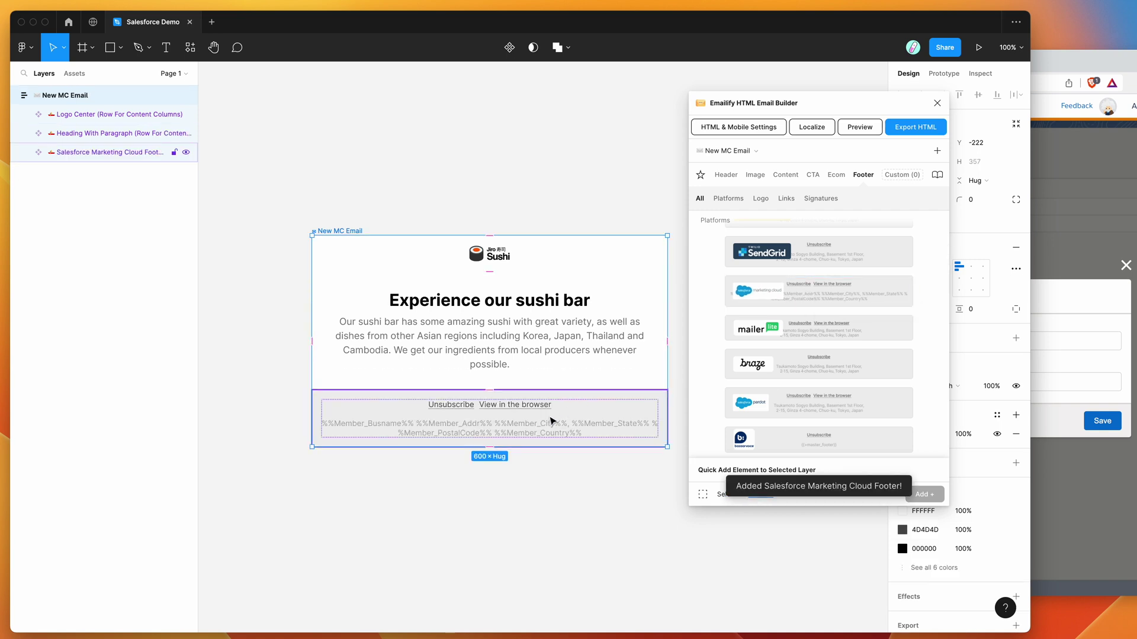
double_click(467, 413)
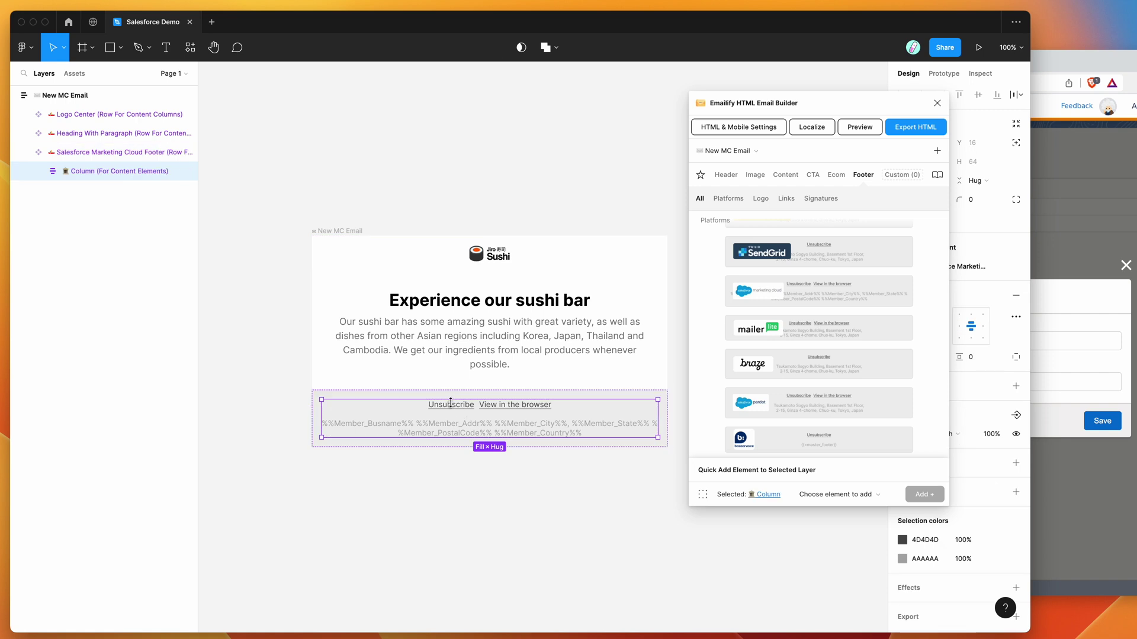
double_click(455, 411)
double_click(460, 411)
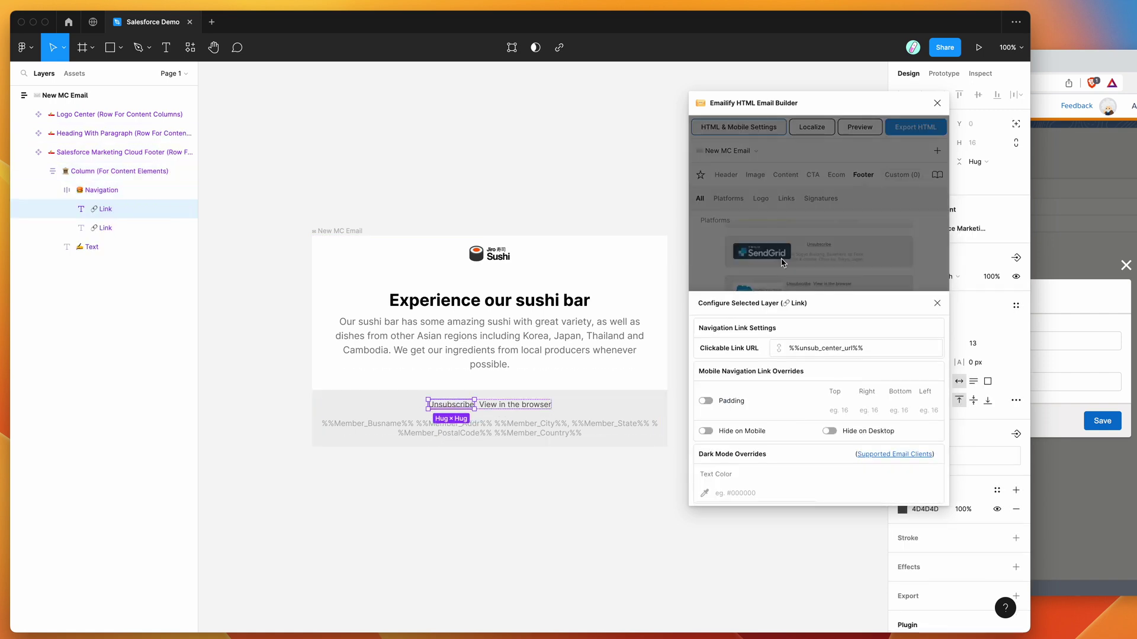
left_click(844, 348)
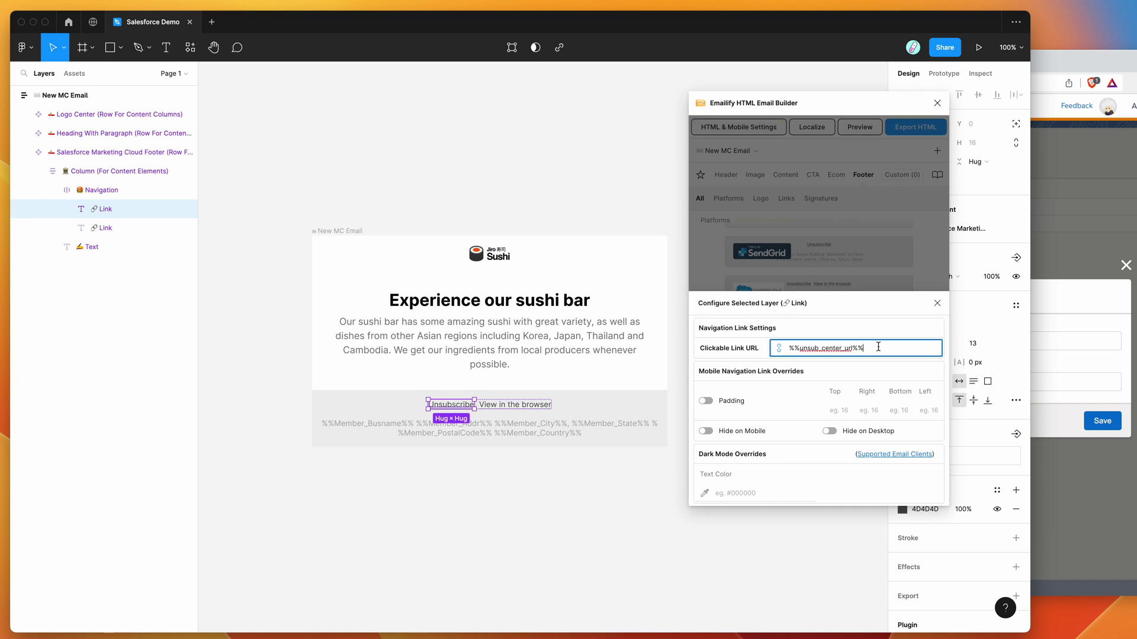
left_click_drag(878, 347, 753, 350)
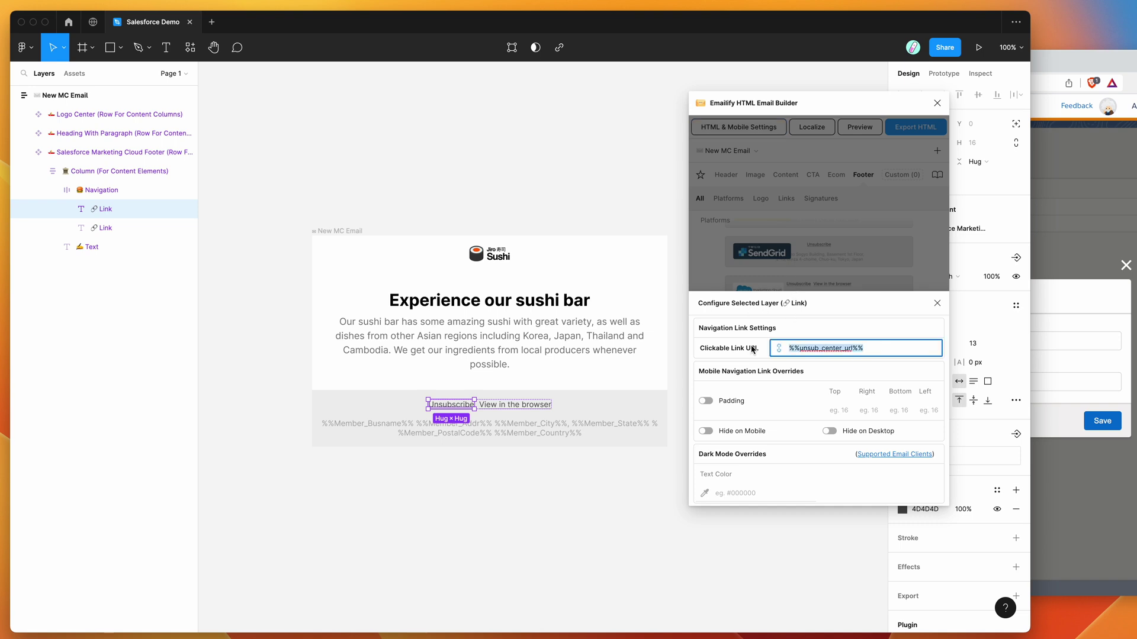
left_click(523, 426)
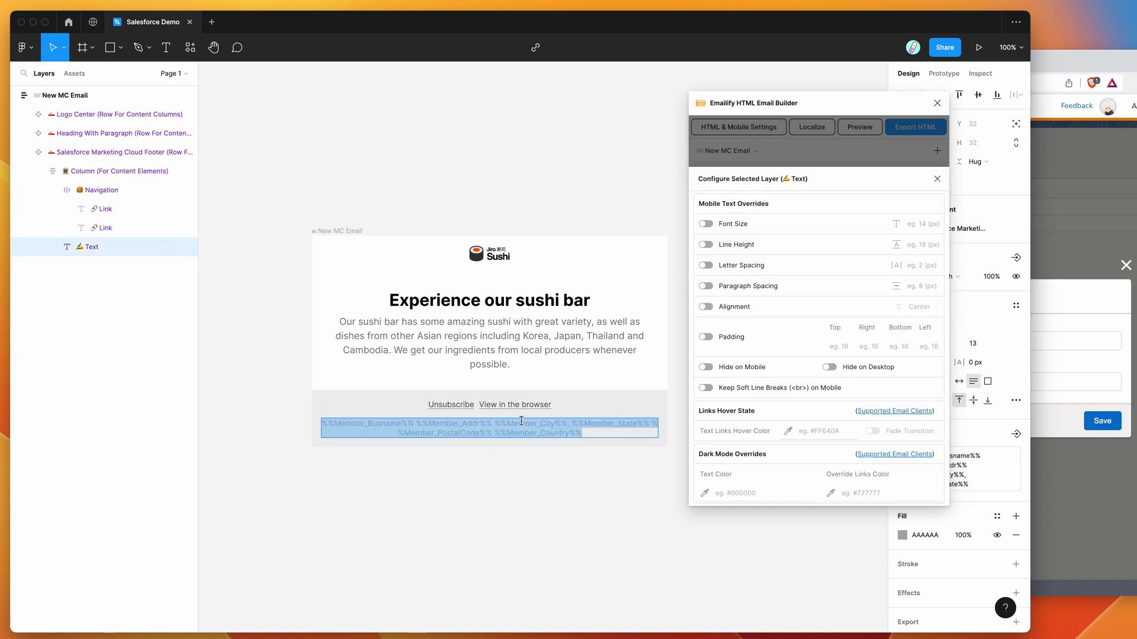
left_click(490, 405)
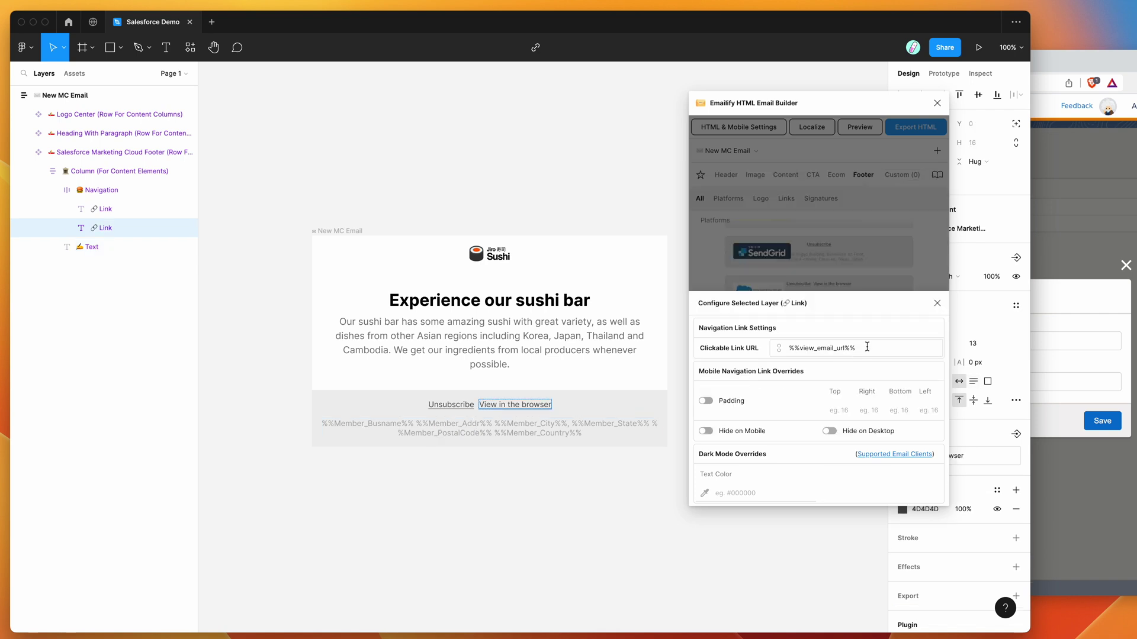
left_click_drag(867, 347, 758, 348)
left_click(937, 303)
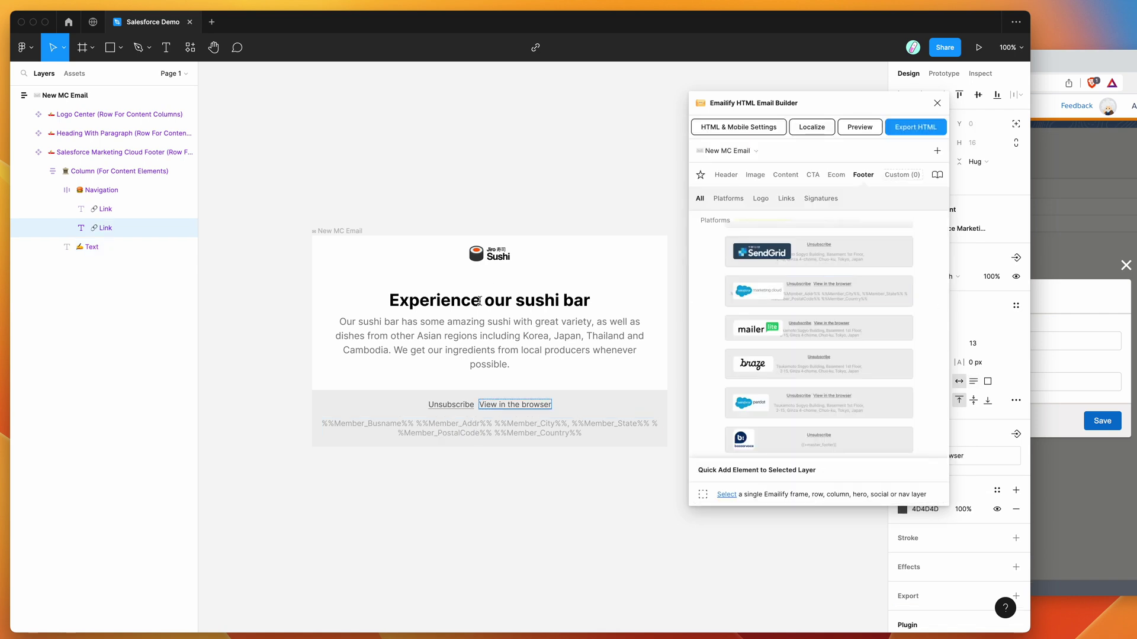
scroll(464, 335, "down", 1)
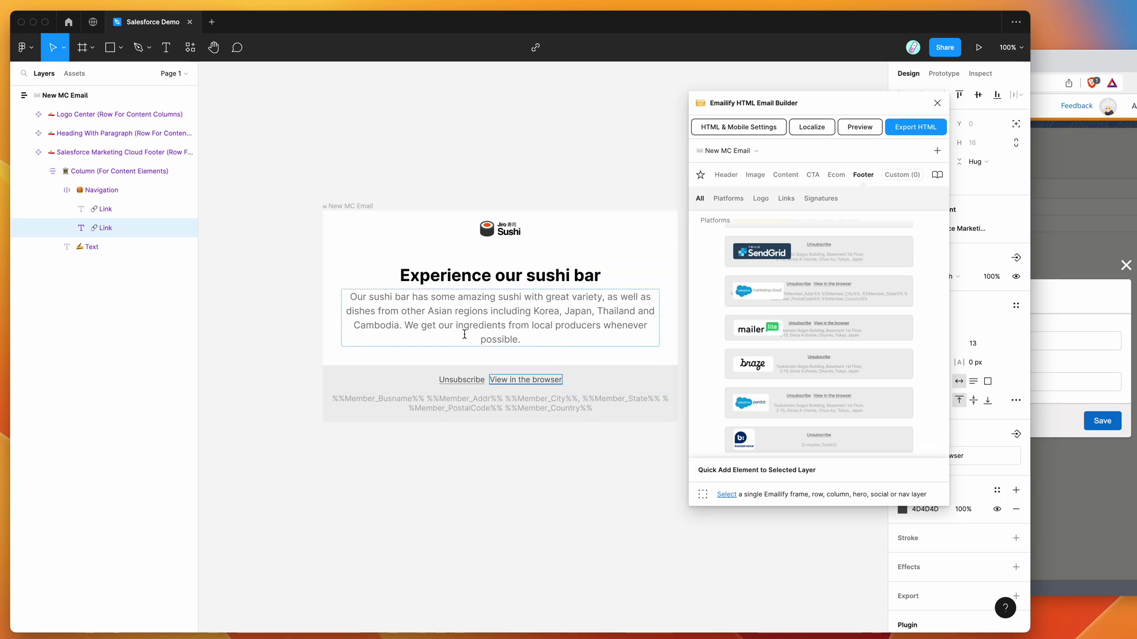
- Insert the Head Sushi Chef hero image below the Sushi logo, then bring up Emailify's HTML export
left_click(363, 207)
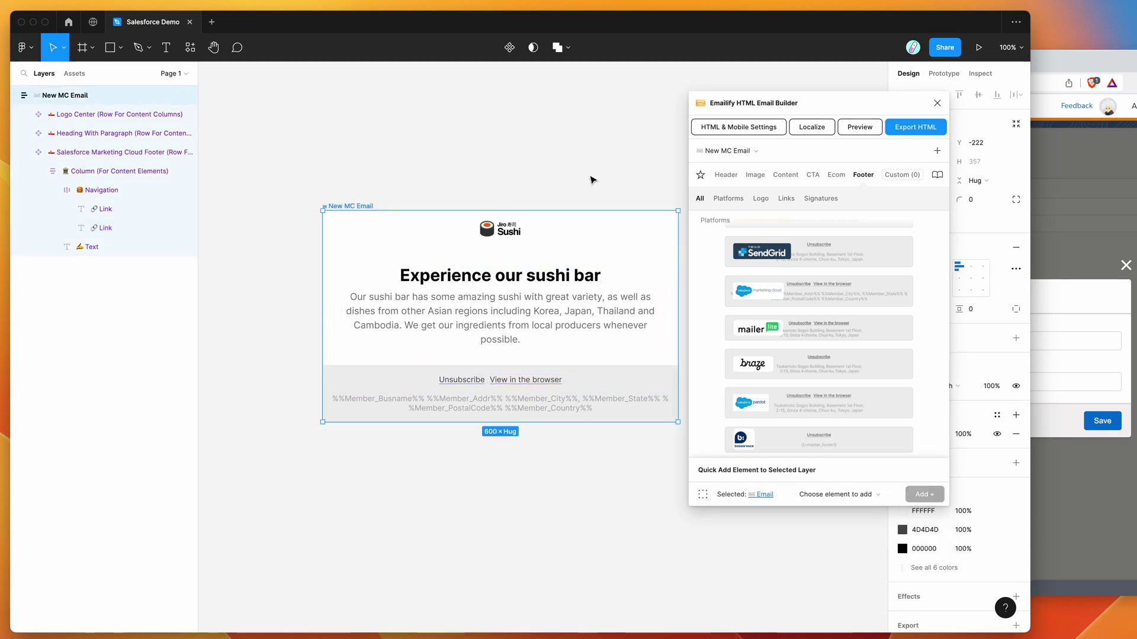
left_click(763, 176)
scroll(811, 325, "down", 2)
left_click(811, 325)
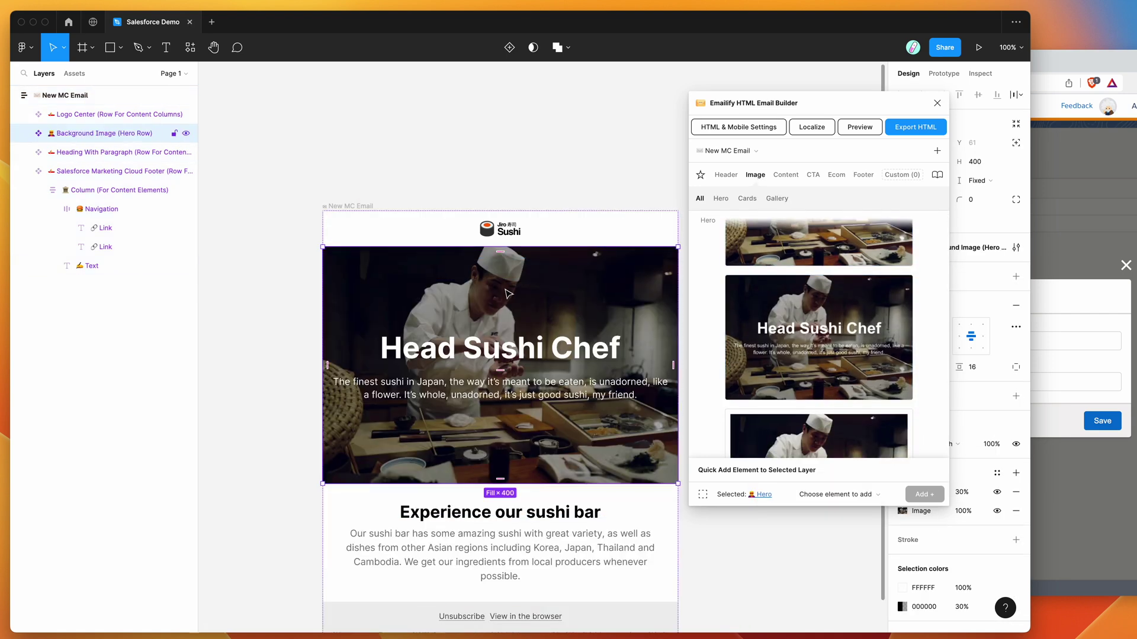
left_click(652, 195)
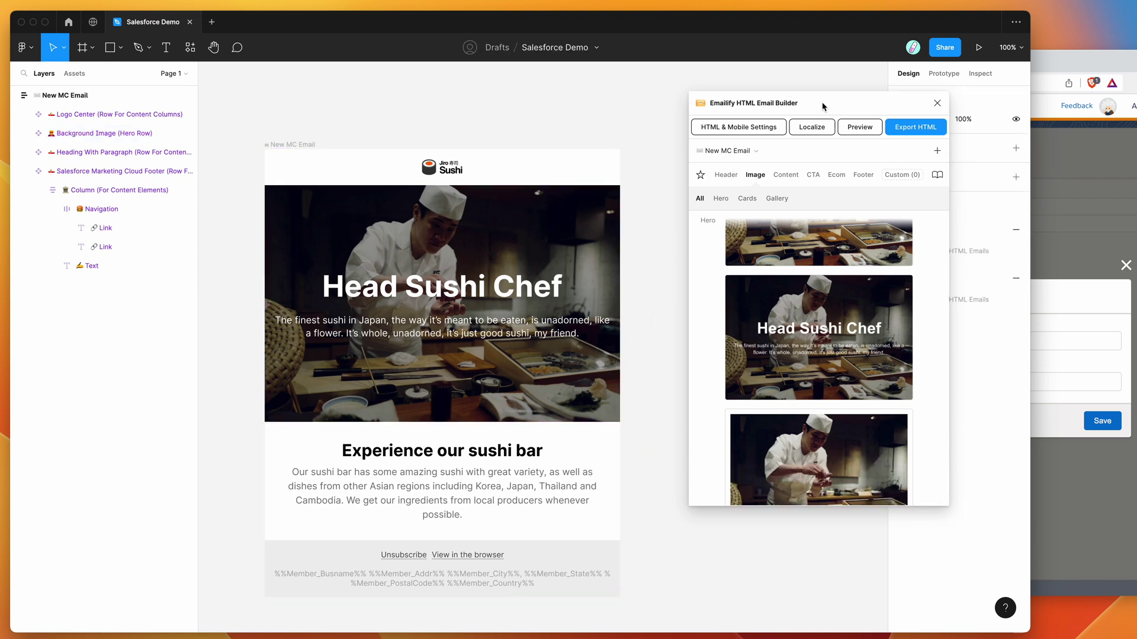
left_click_drag(822, 106, 797, 100)
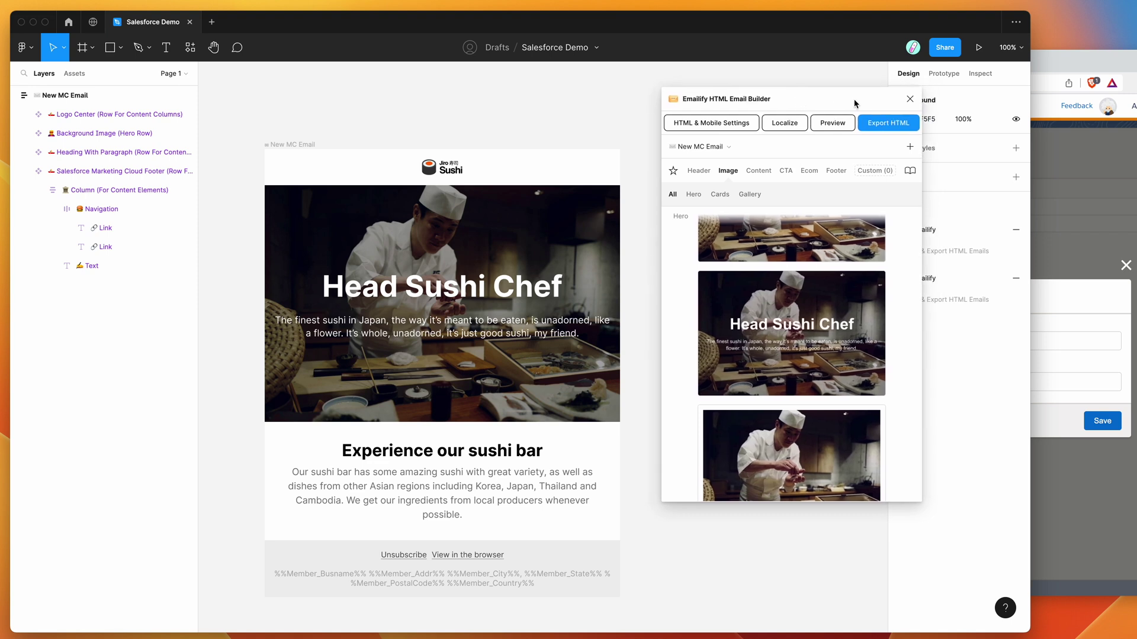
left_click(880, 128)
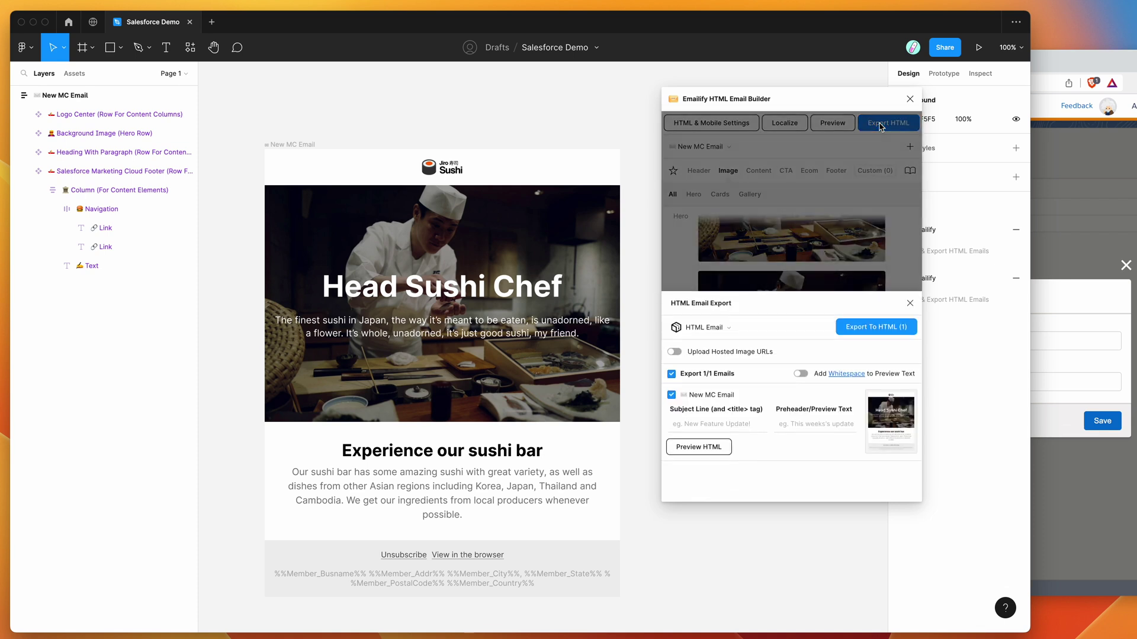
- Choose Marketing Cloud as the Emailify export destination
left_click(705, 329)
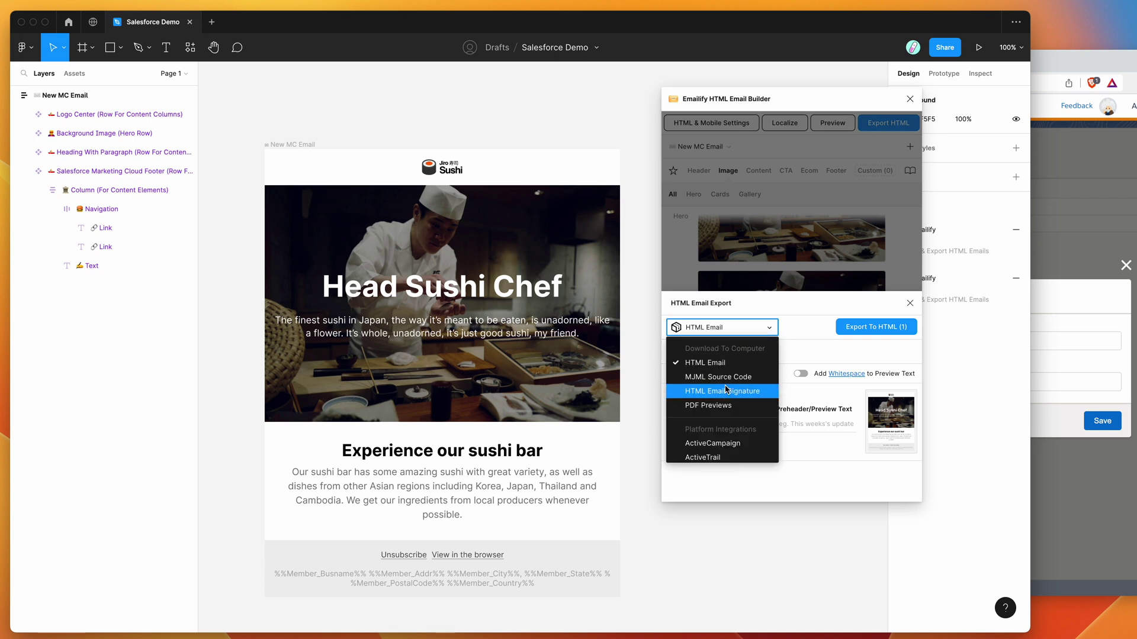
scroll(709, 414, "down", 3)
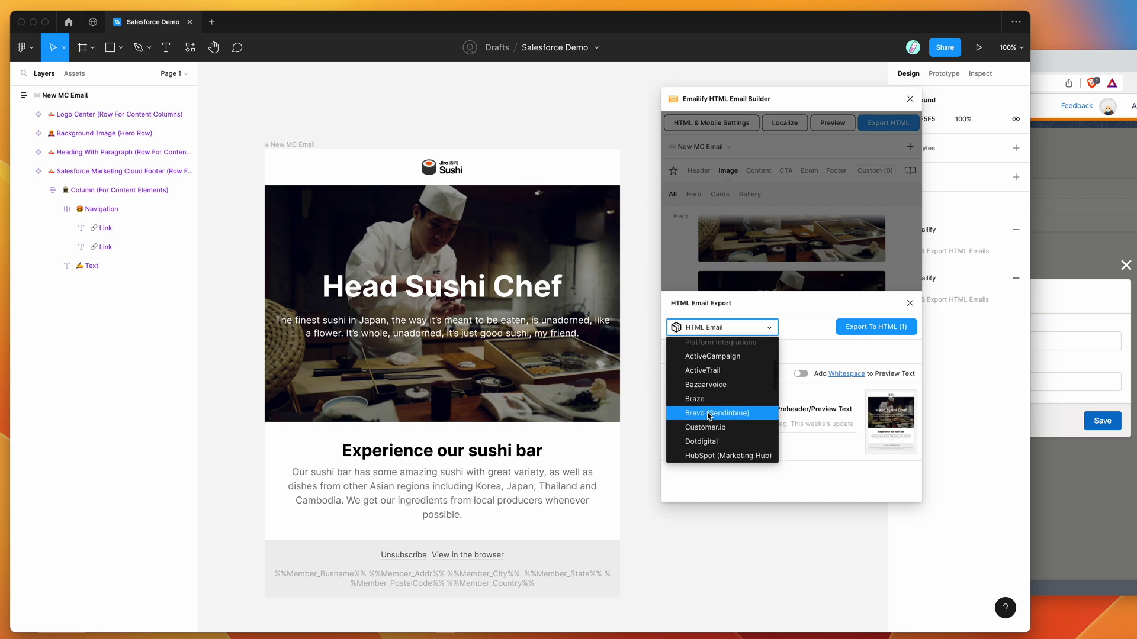
scroll(709, 416, "down", 5)
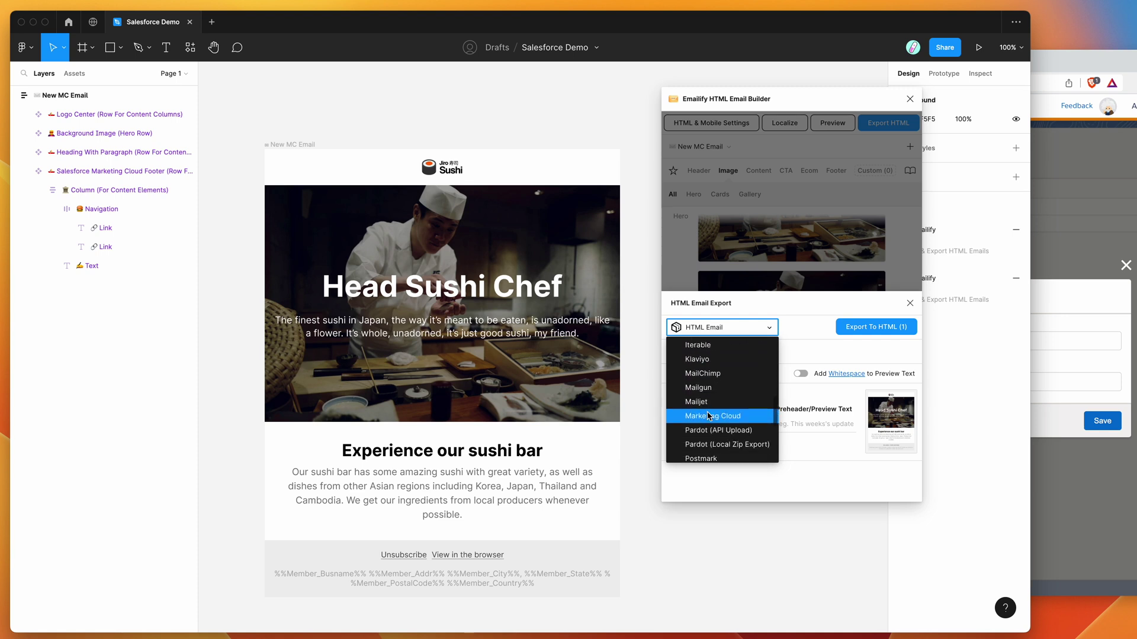
left_click(706, 417)
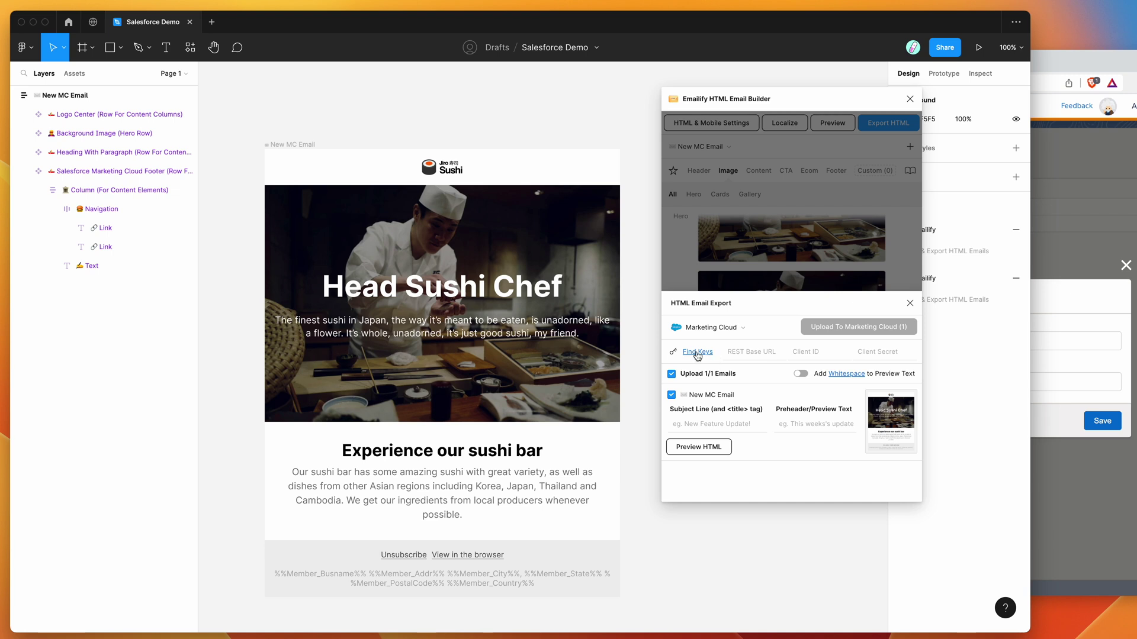
- Check the REST Base URL, Client ID and Client Secret fields, then switch to Marketing Cloud Setup
left_click(749, 353)
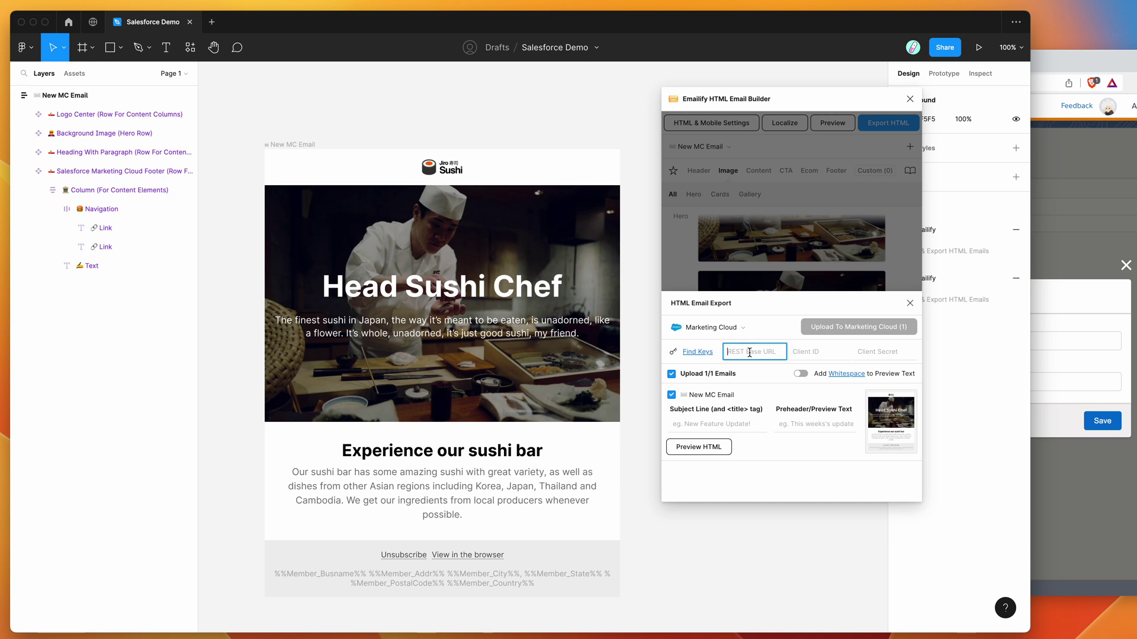
left_click(836, 352)
left_click(868, 352)
left_click(1055, 56)
left_click_drag(1014, 57, 1016, 52)
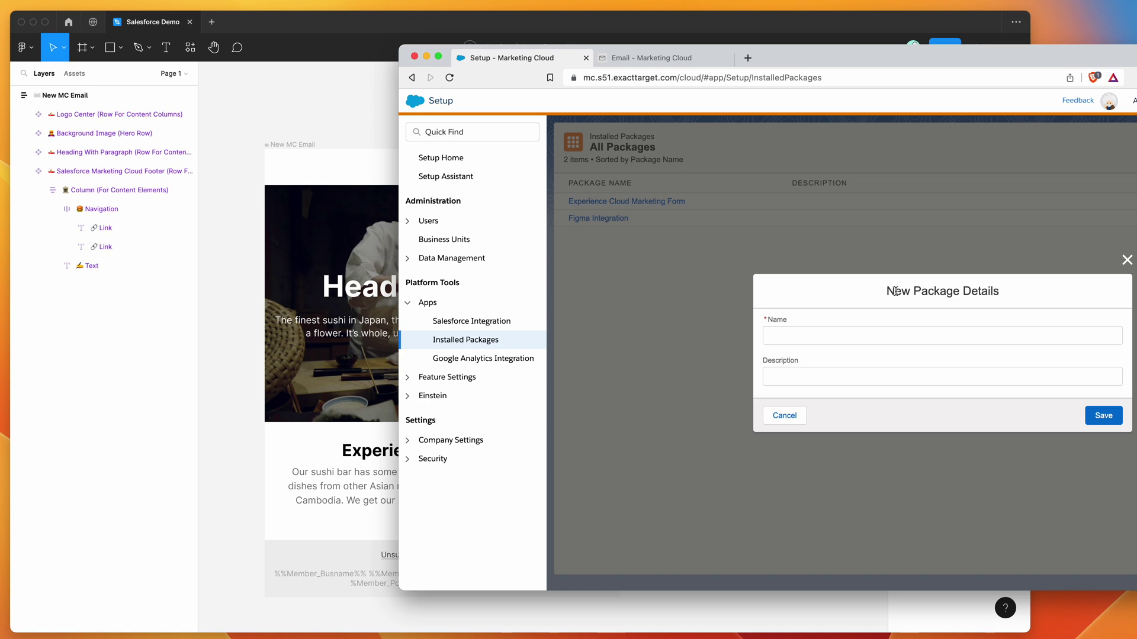
- Save a new package named 'Emailify' with the description 'Figma Integration'
left_click_drag(887, 292, 998, 293)
left_click(877, 295)
left_click_drag(885, 292, 999, 292)
left_click(875, 335)
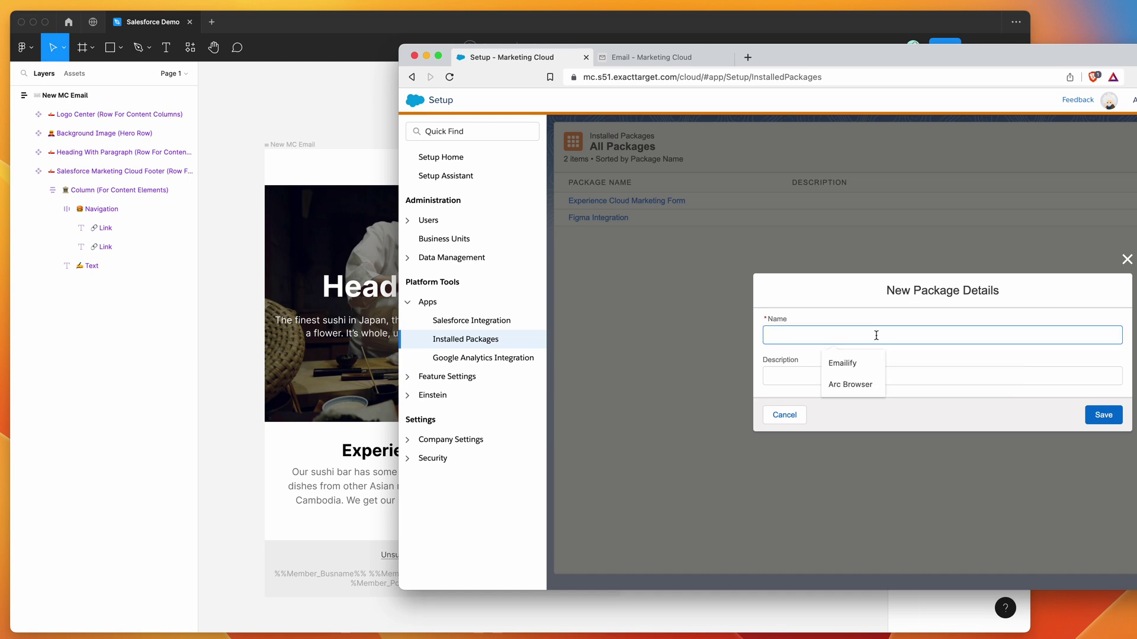
left_click(862, 355)
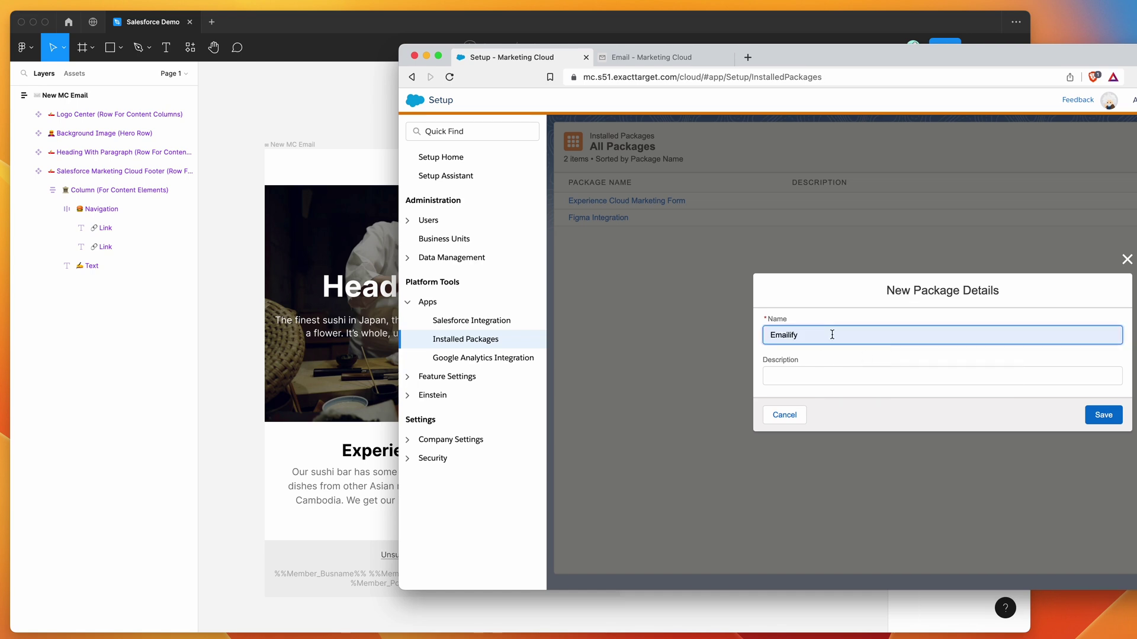
left_click(819, 378)
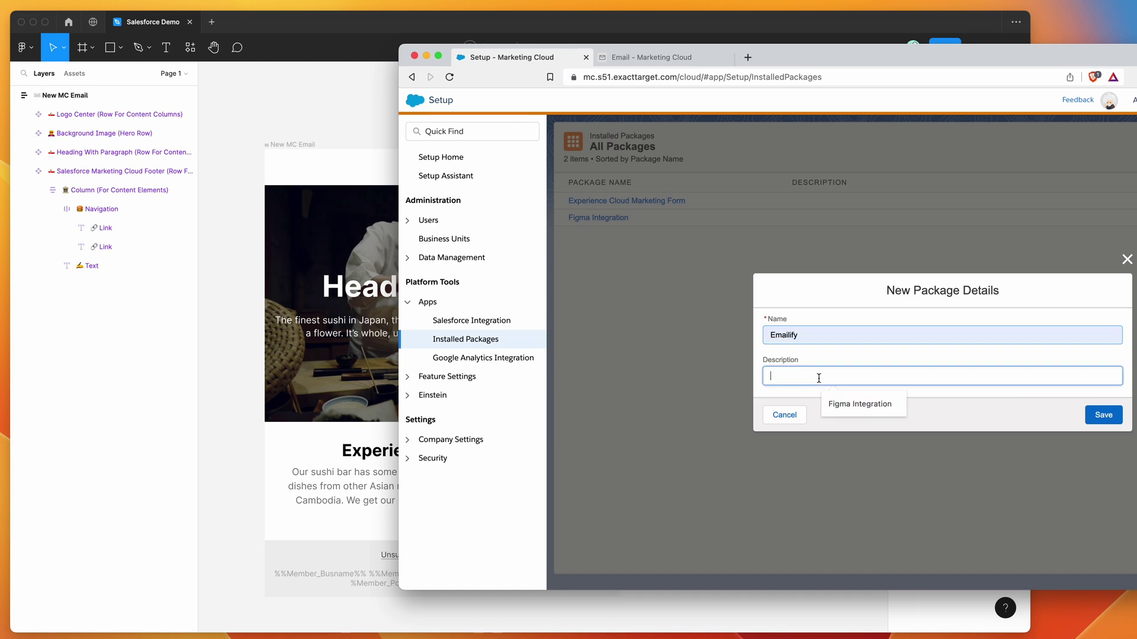
left_click(851, 405)
left_click(886, 365)
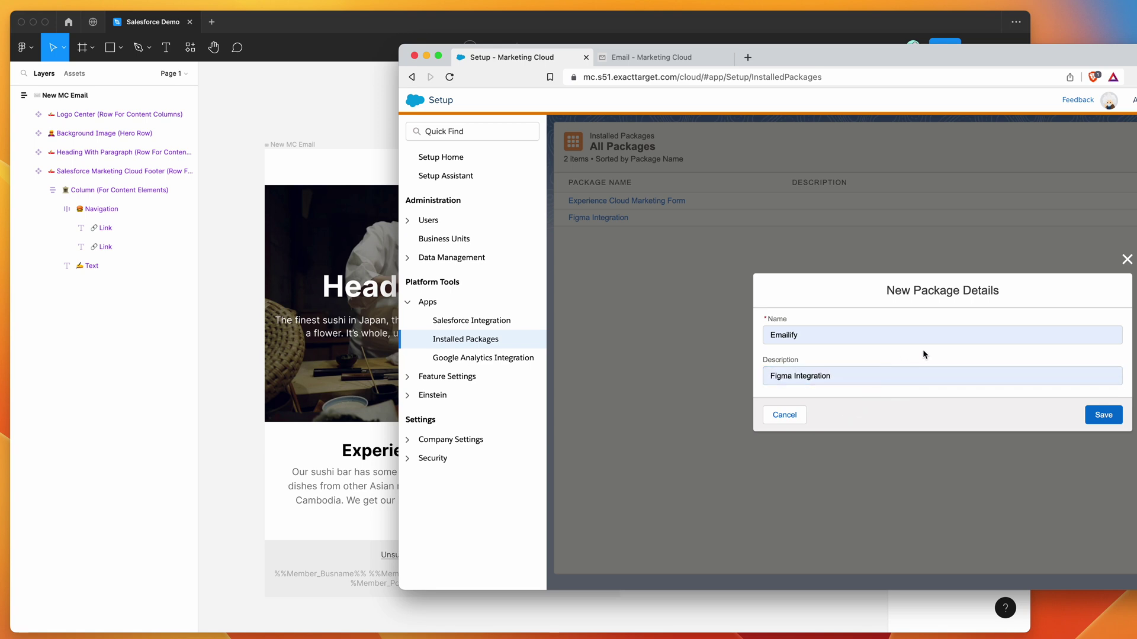
left_click(1099, 415)
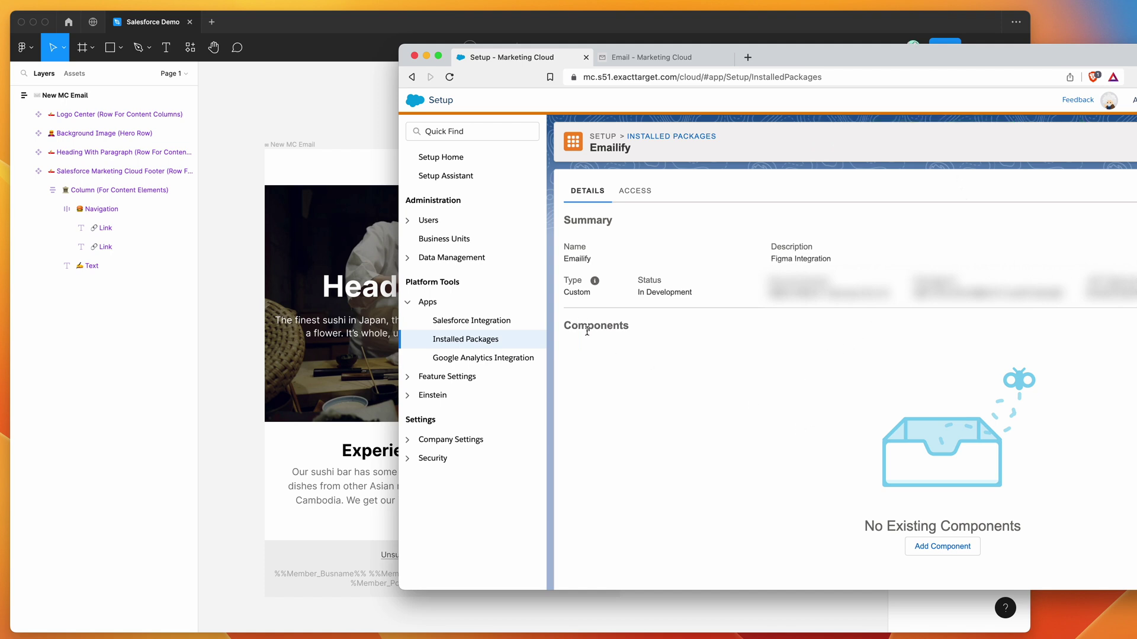
- Add an API Integration component to the Emailify package, choosing the Server-to-Server type
left_click(938, 547)
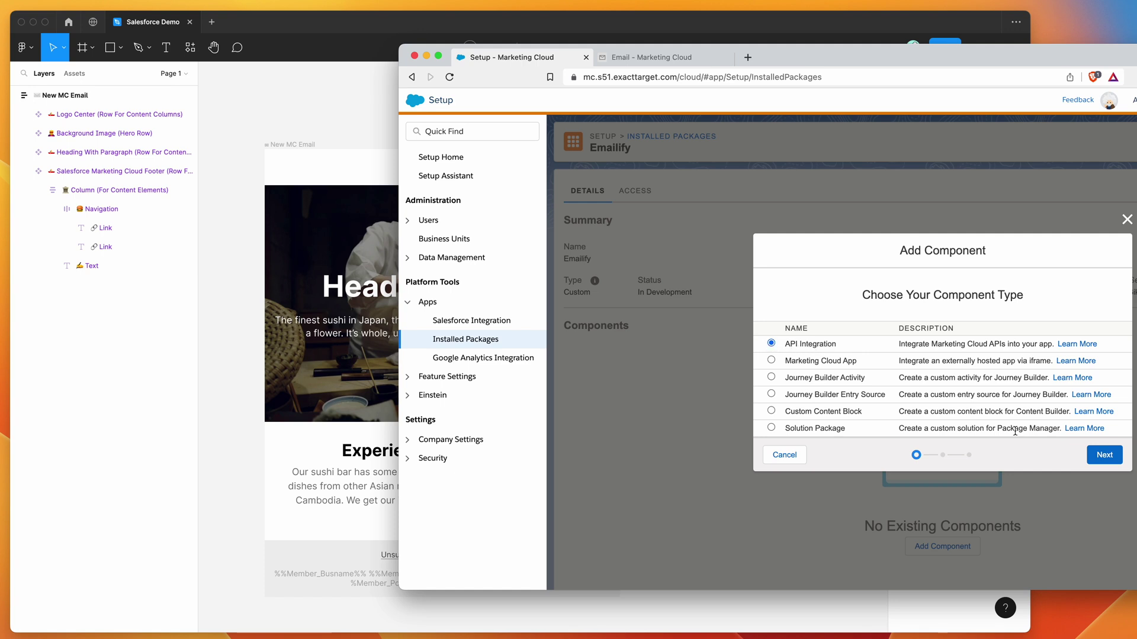
left_click(1105, 457)
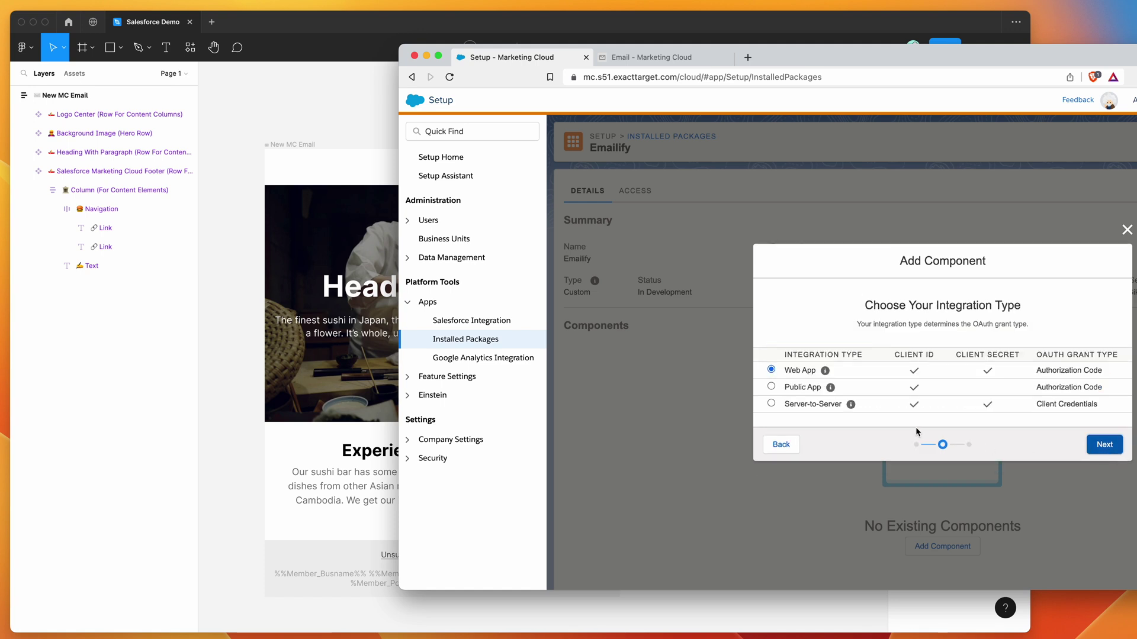
left_click(795, 408)
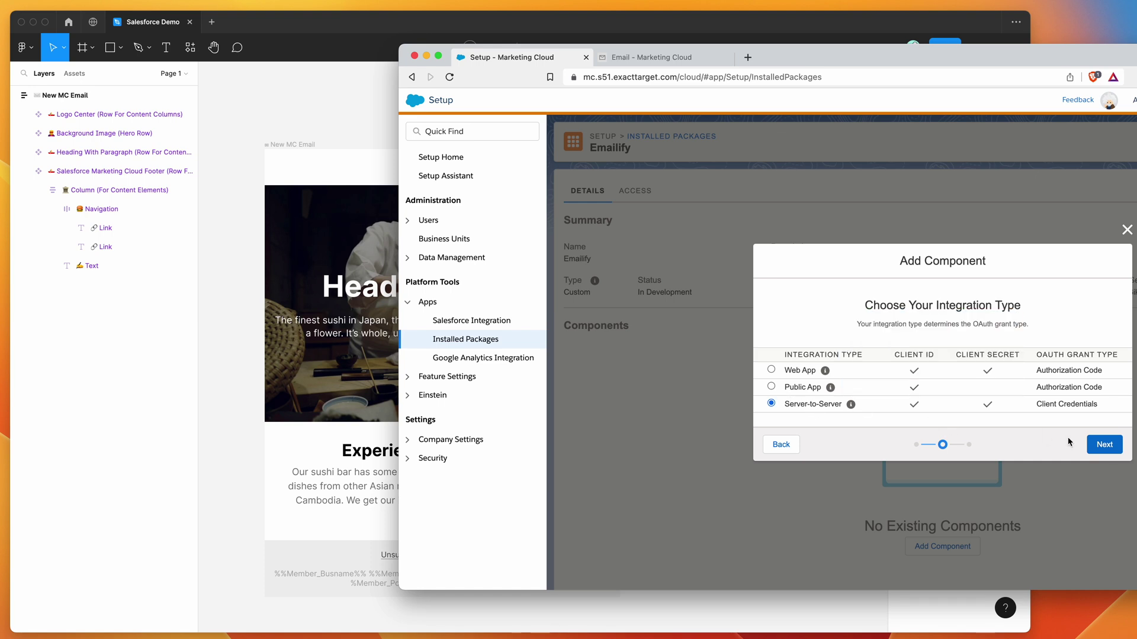
left_click(1101, 450)
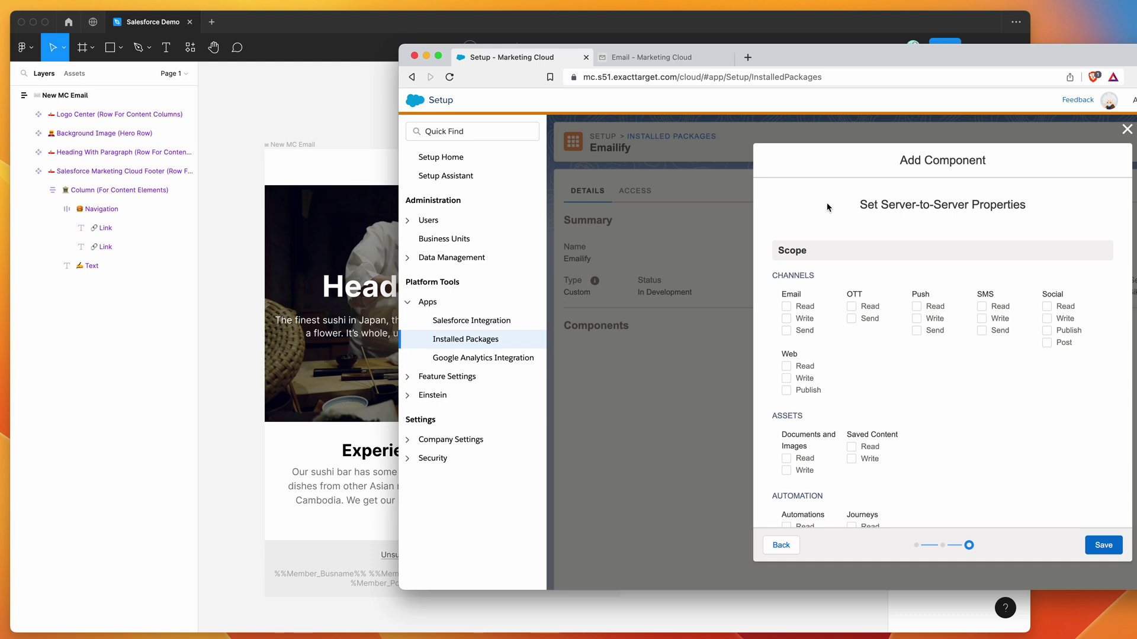
- Tick Read and Write for Email, Documents and Images, and Saved Content scopes
scroll(830, 216, "down", 2)
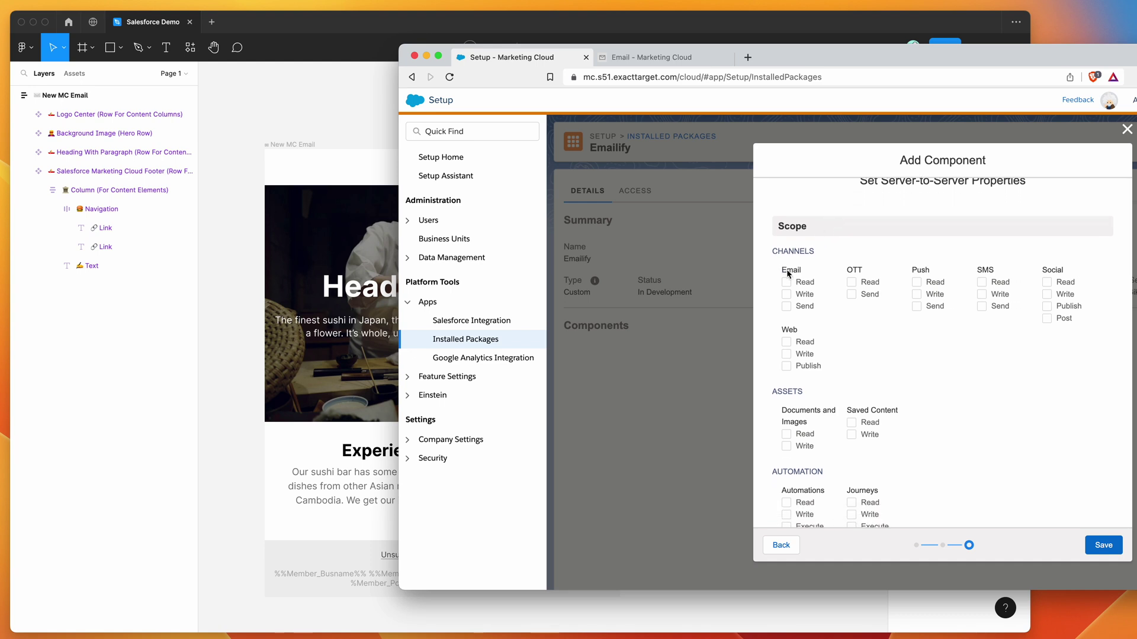
left_click(787, 294)
left_click(787, 282)
scroll(773, 302, "down", 2)
scroll(772, 302, "down", 2)
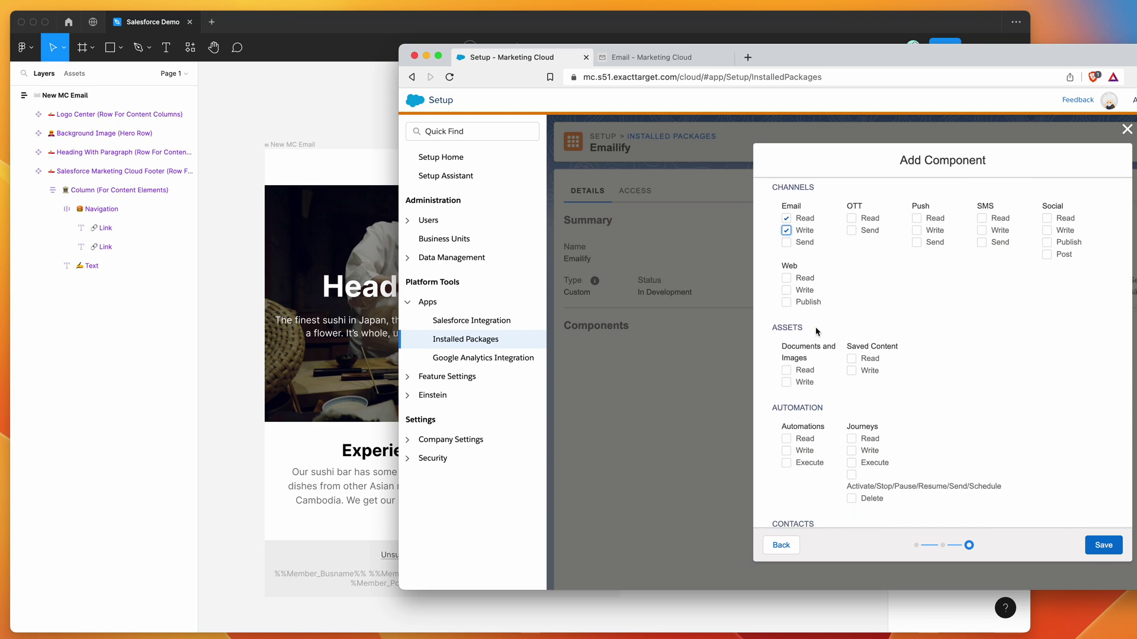
left_click(787, 371)
left_click(787, 382)
left_click(852, 359)
left_click(851, 371)
- Review the scope list and save the API Integration component
scroll(871, 347, "down", 3)
scroll(871, 348, "down", 10)
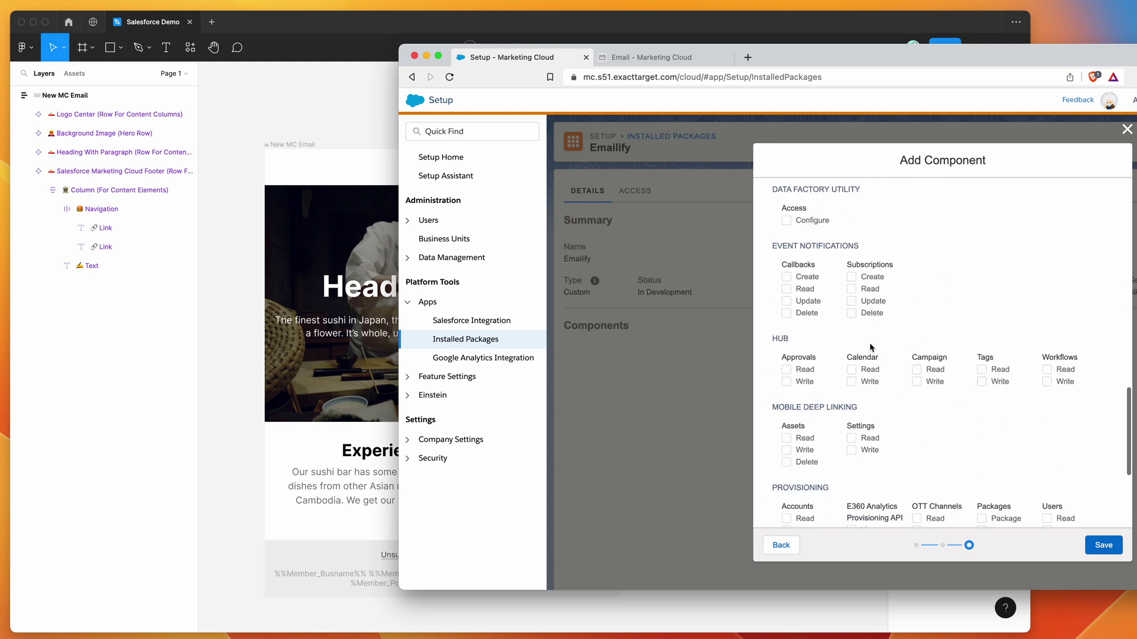
scroll(871, 348, "up", 15)
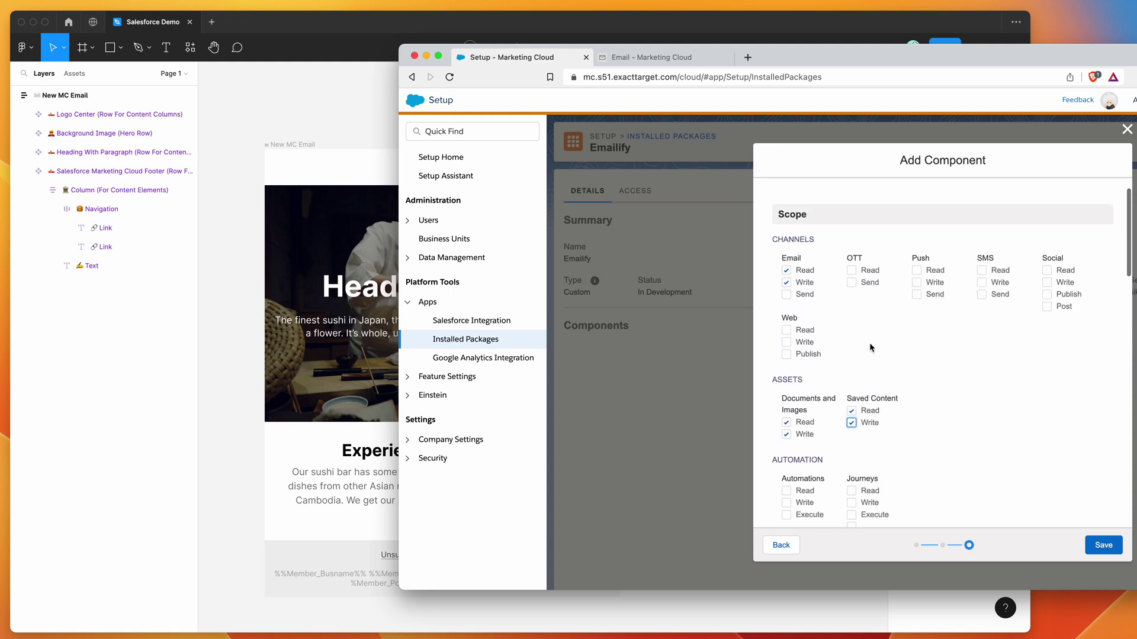
scroll(915, 354, "up", 2)
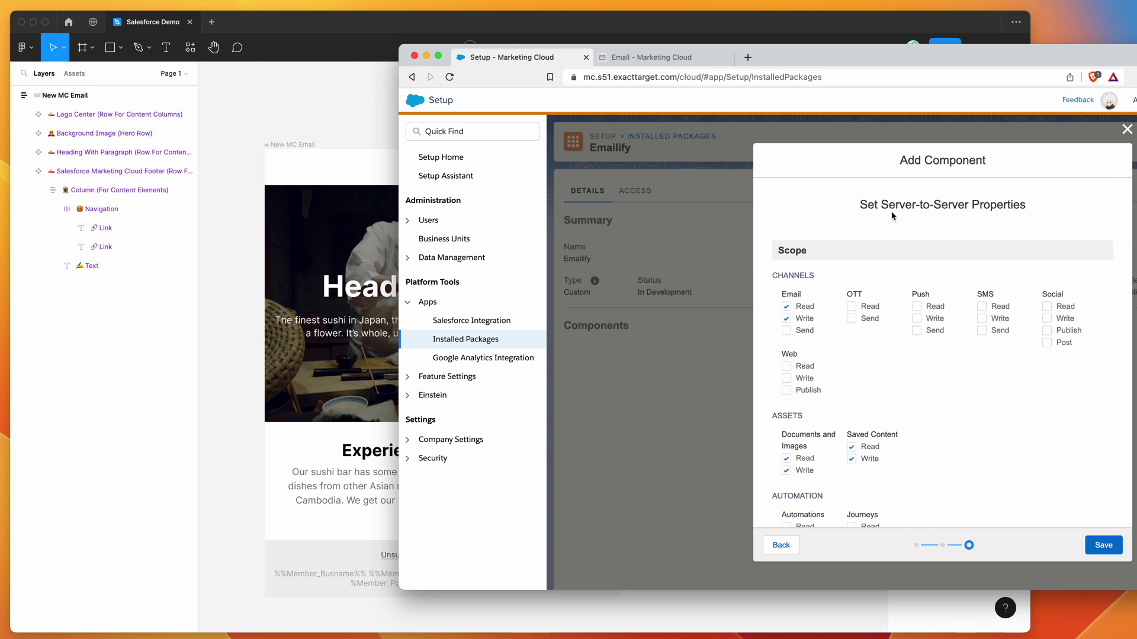
scroll(893, 217, "down", 1)
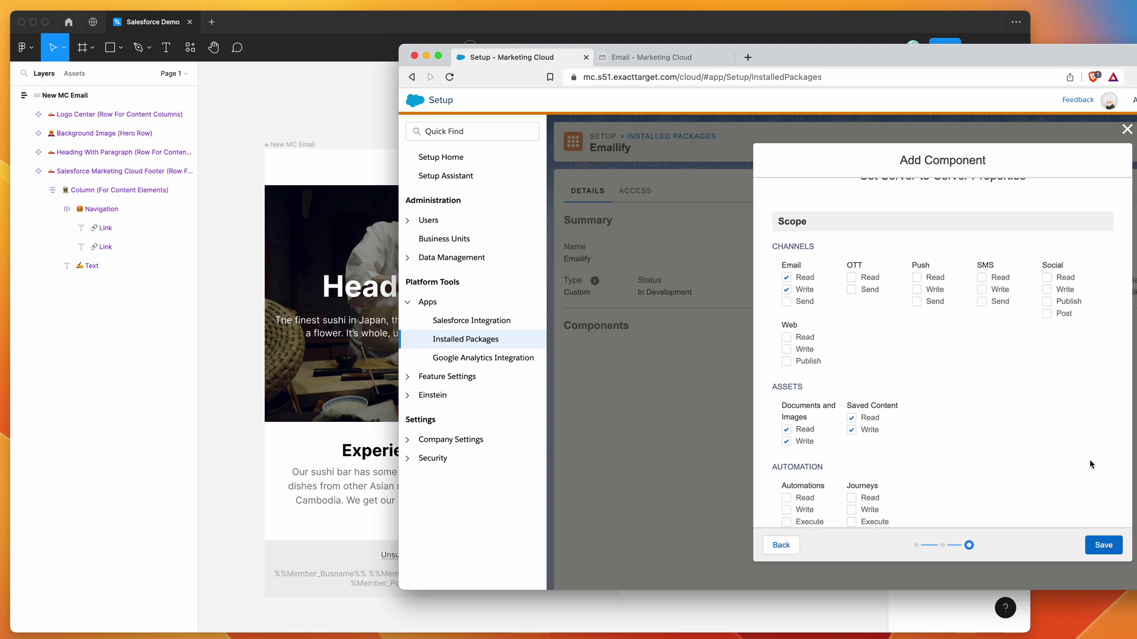
left_click(1100, 548)
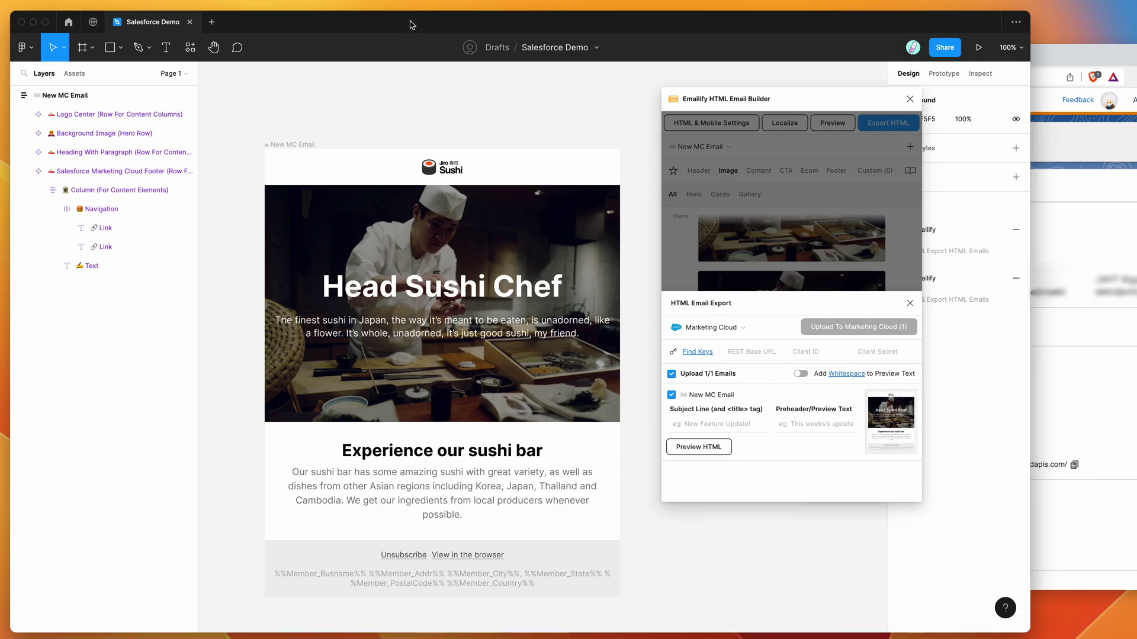
- Paste the Marketing Cloud REST Base URL and the package's Client ID into the Emailify export
left_click(411, 23)
left_click(752, 353)
key("super+v")
left_click(802, 352)
left_click(1089, 408)
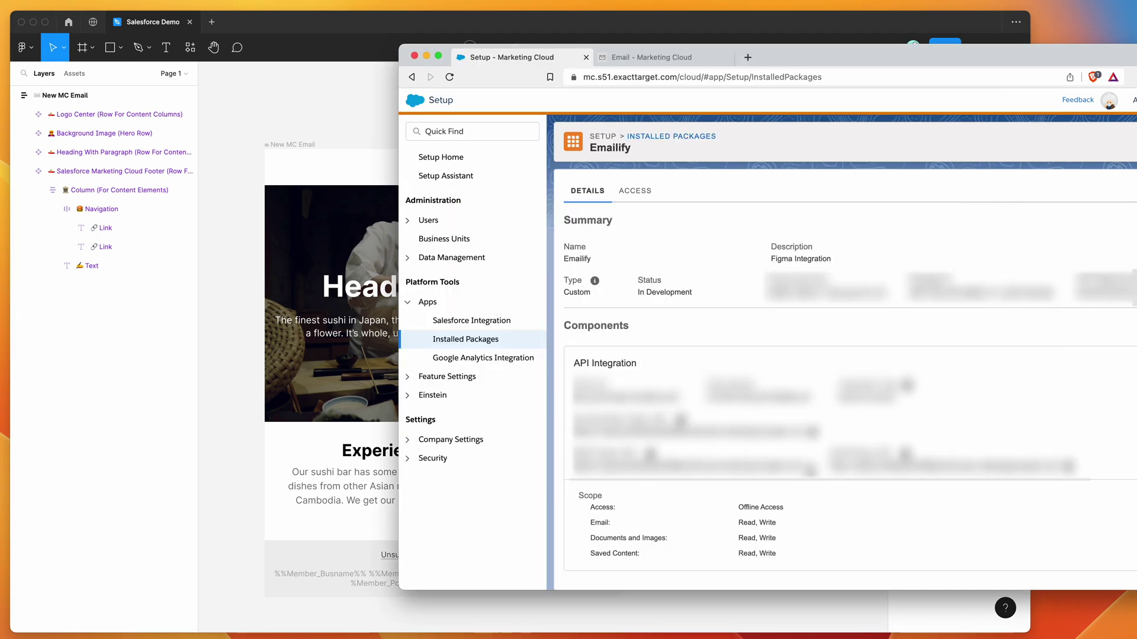
left_click(385, 99)
key("super+v")
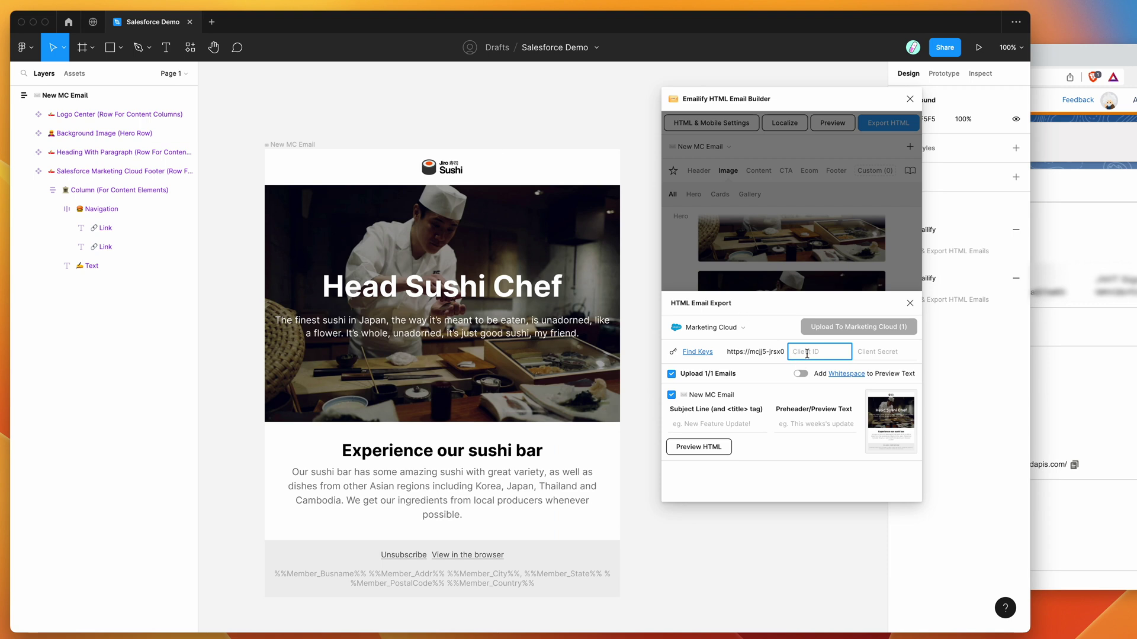
- Paste the Emailify package's Client Secret into the export's Client Secret field
left_click(1043, 385)
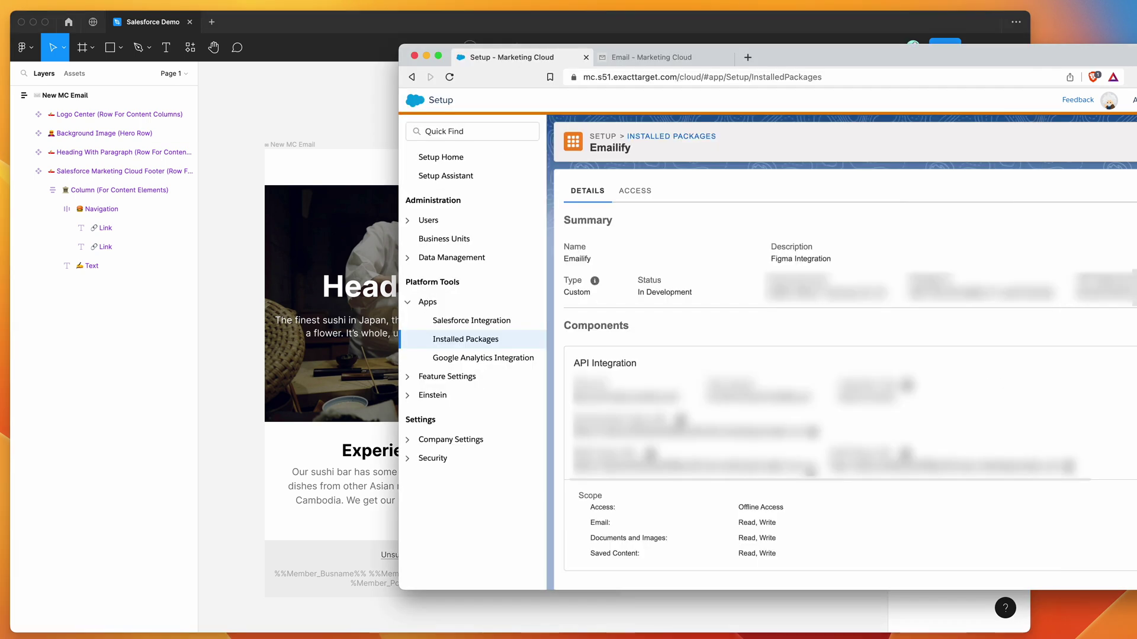
left_click(371, 118)
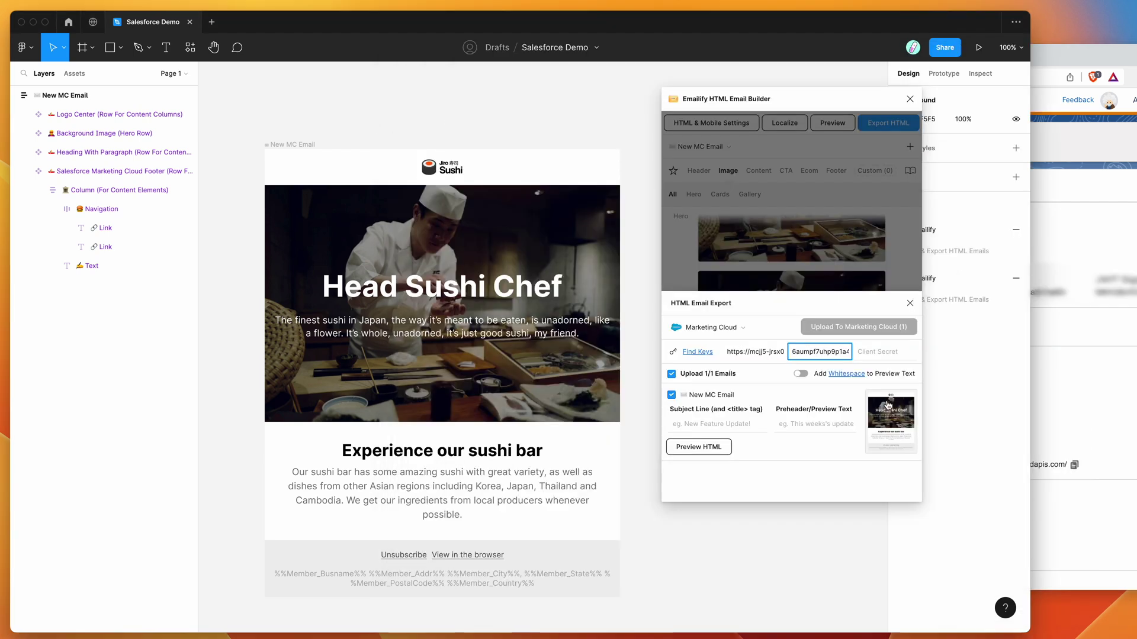
left_click(876, 351)
key("super+v")
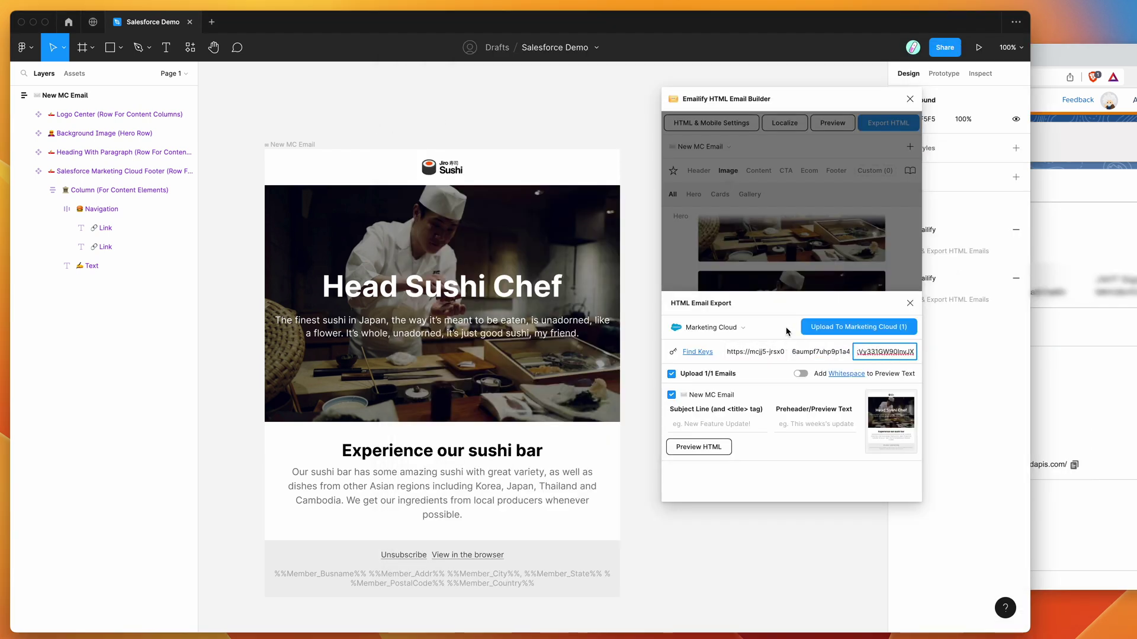
left_click(714, 424)
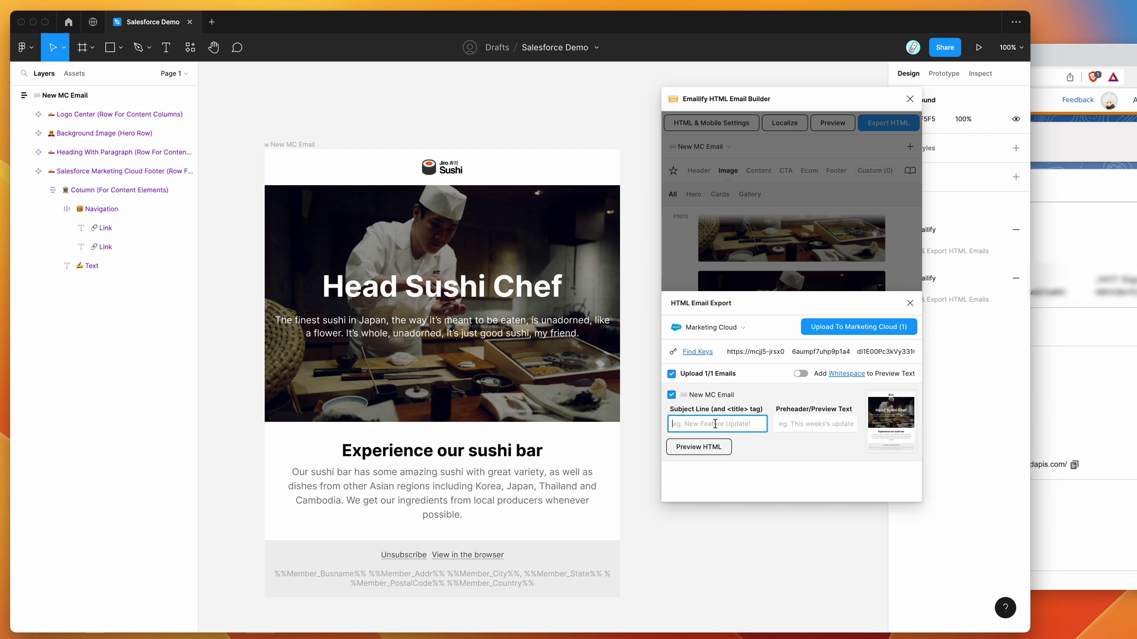
- Enter subject 'Test Subject' and preheader 'Test Preheader', upload to Marketing Cloud, then open Content Builder
type("Test Subject")
left_click(815, 424)
type("T")
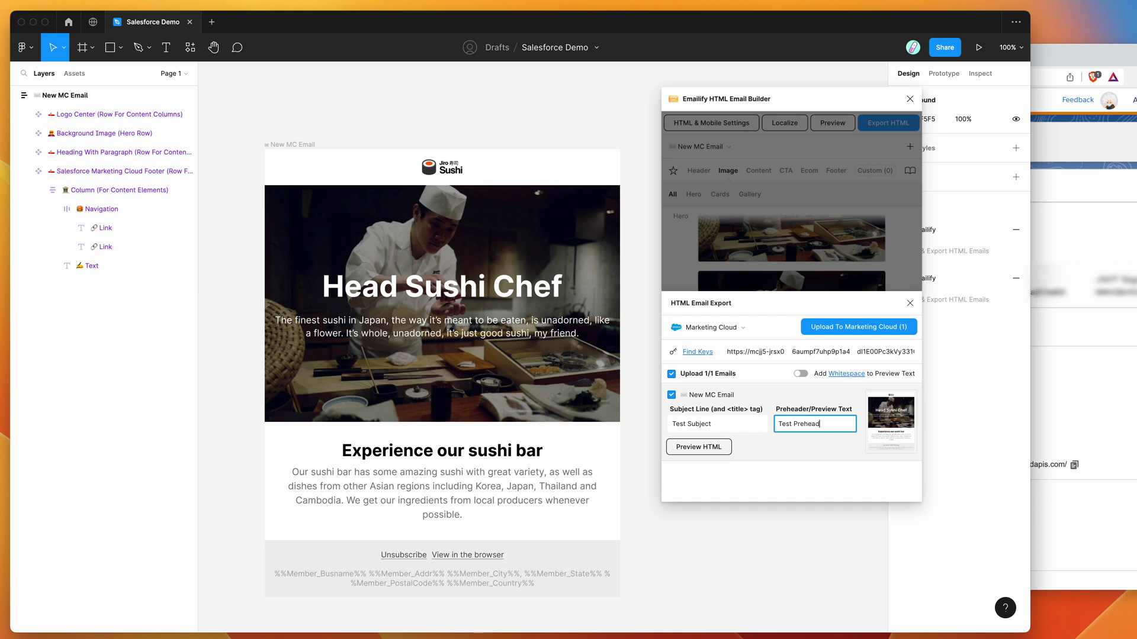
left_click(794, 328)
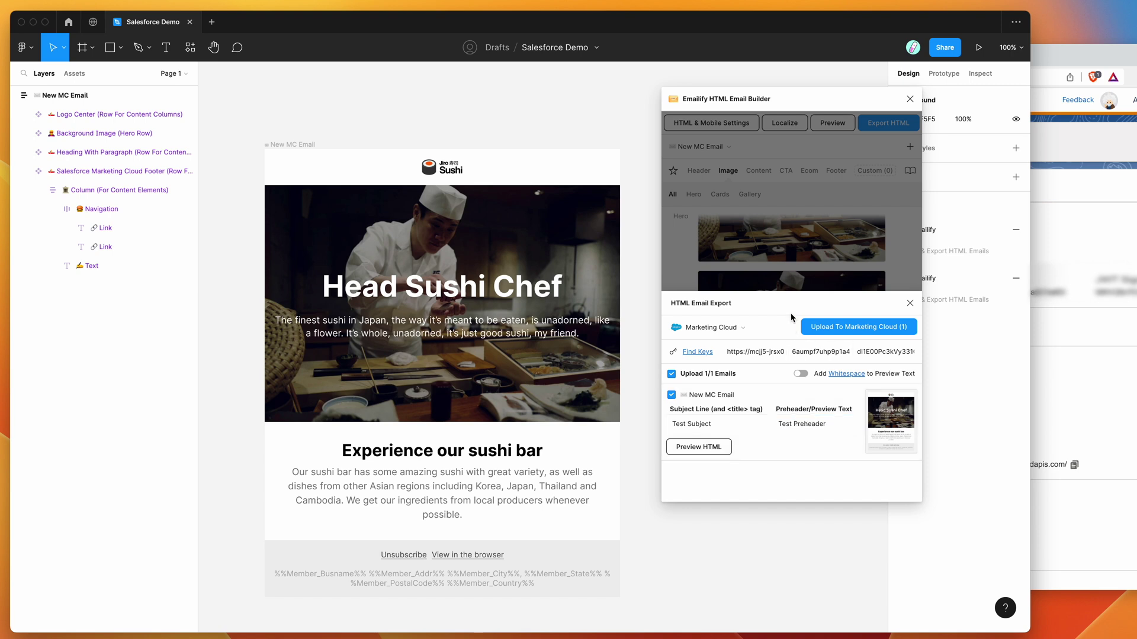
left_click(844, 331)
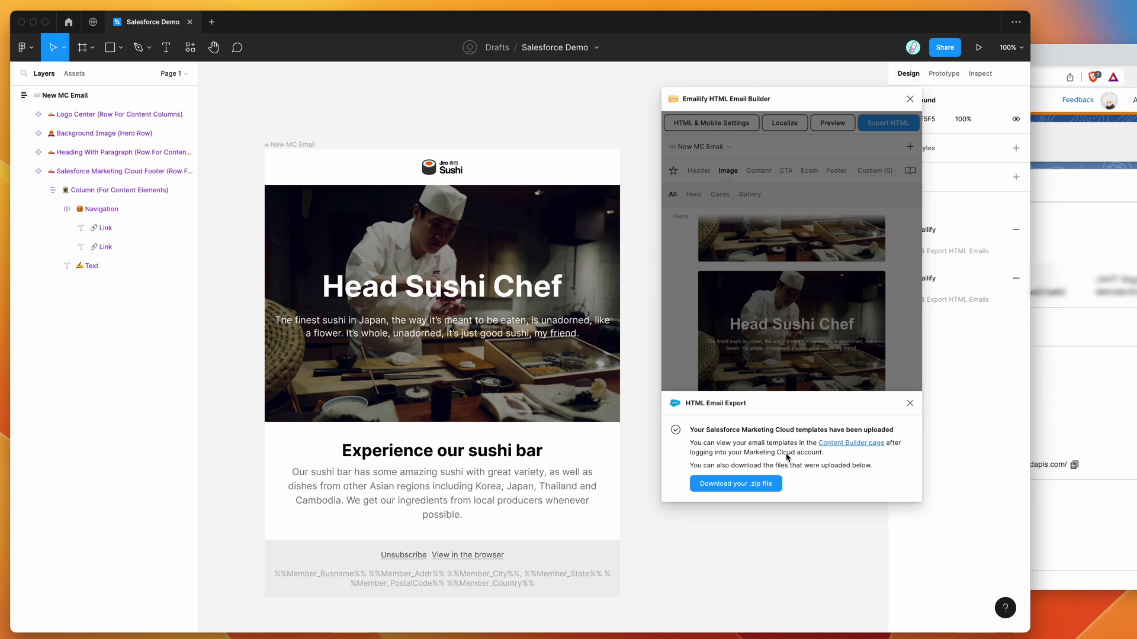
left_click(846, 446)
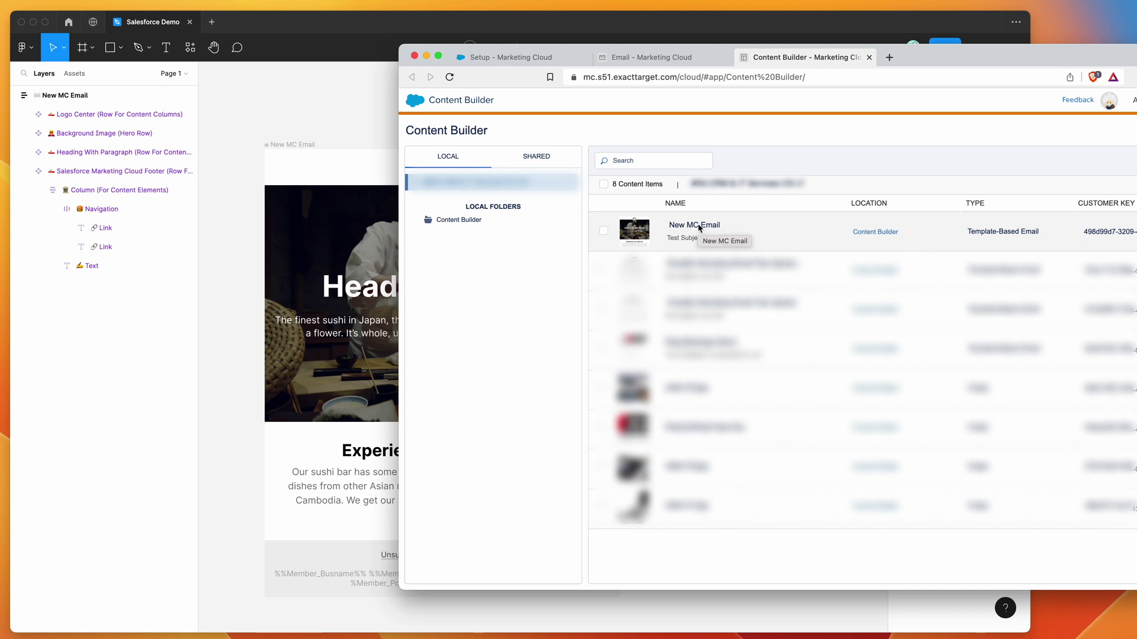
- Open New MC Email from the Content Builder list and highlight its subject line
left_click(697, 226)
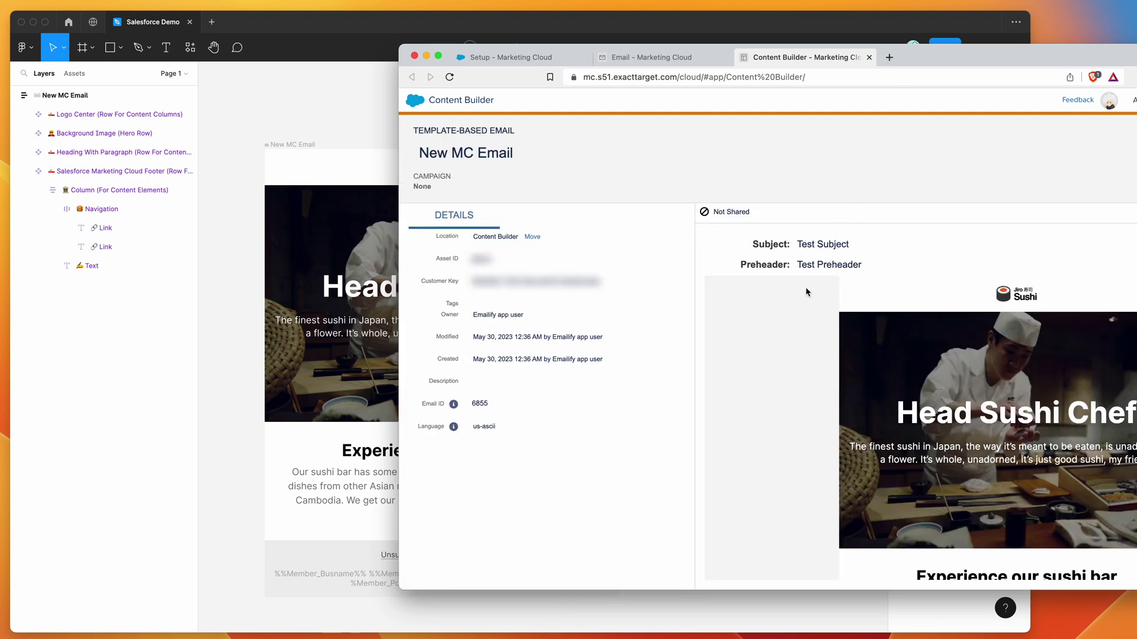
left_click_drag(798, 244, 879, 267)
- Check the email's preheader (Test Preheader) and owner values in the details panel
left_click(881, 264)
triple_click(474, 314)
left_click_drag(473, 314, 532, 318)
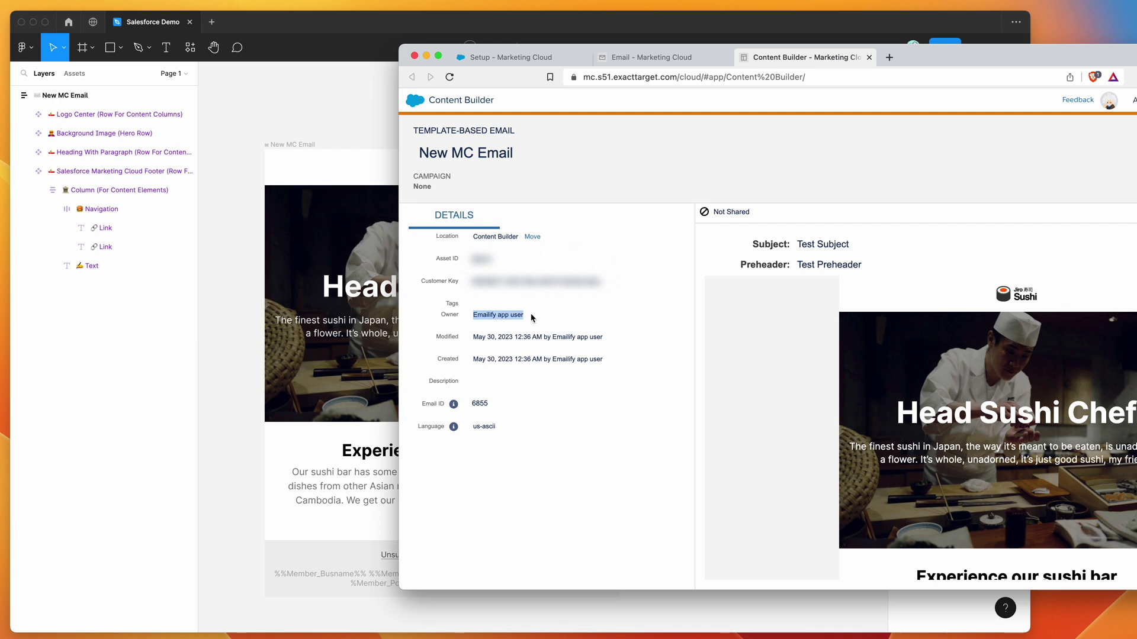
left_click(441, 316)
- Scroll down through the email preview to review its content
scroll(900, 391, "down", 1)
left_click_drag(897, 383, 1024, 505)
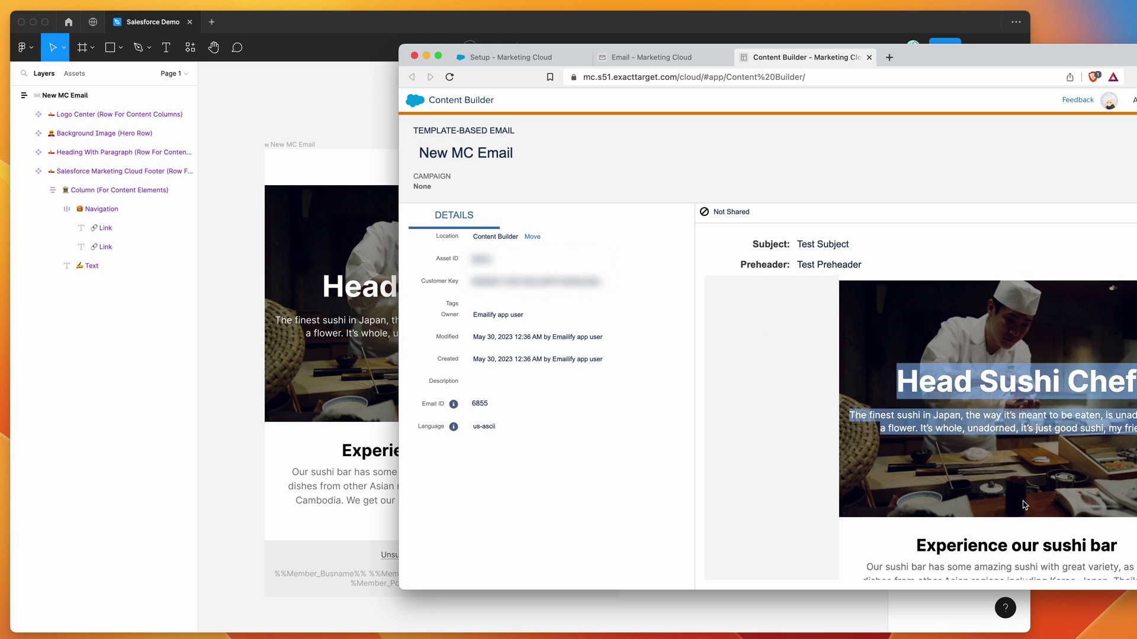
scroll(1019, 438, "down", 2)
left_click_drag(916, 433, 936, 450)
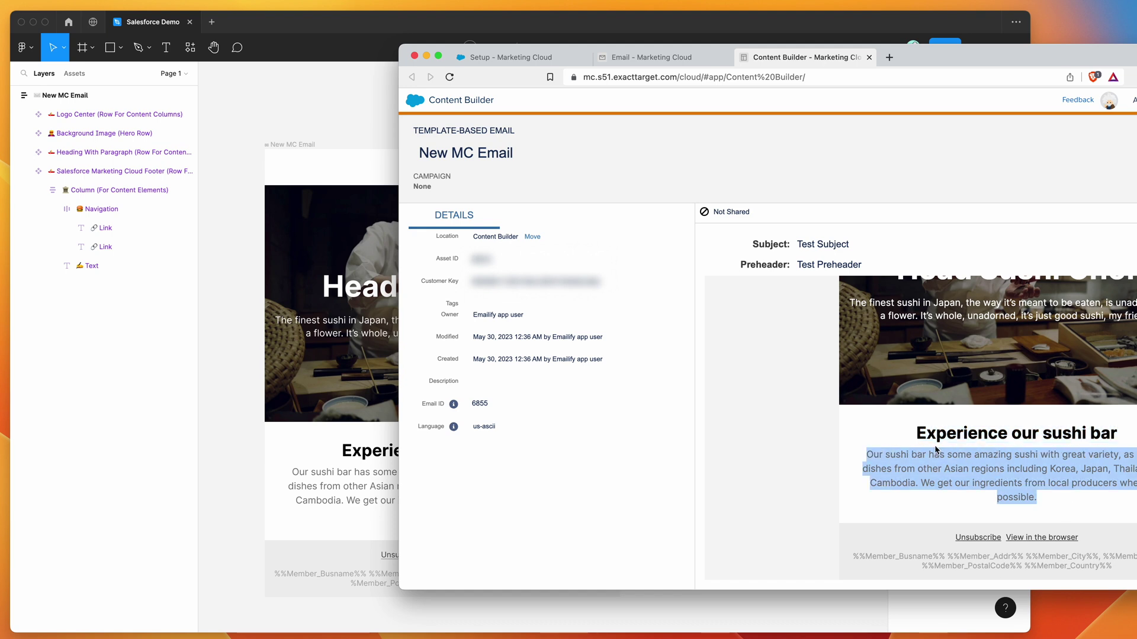
scroll(917, 426, "up", 4)
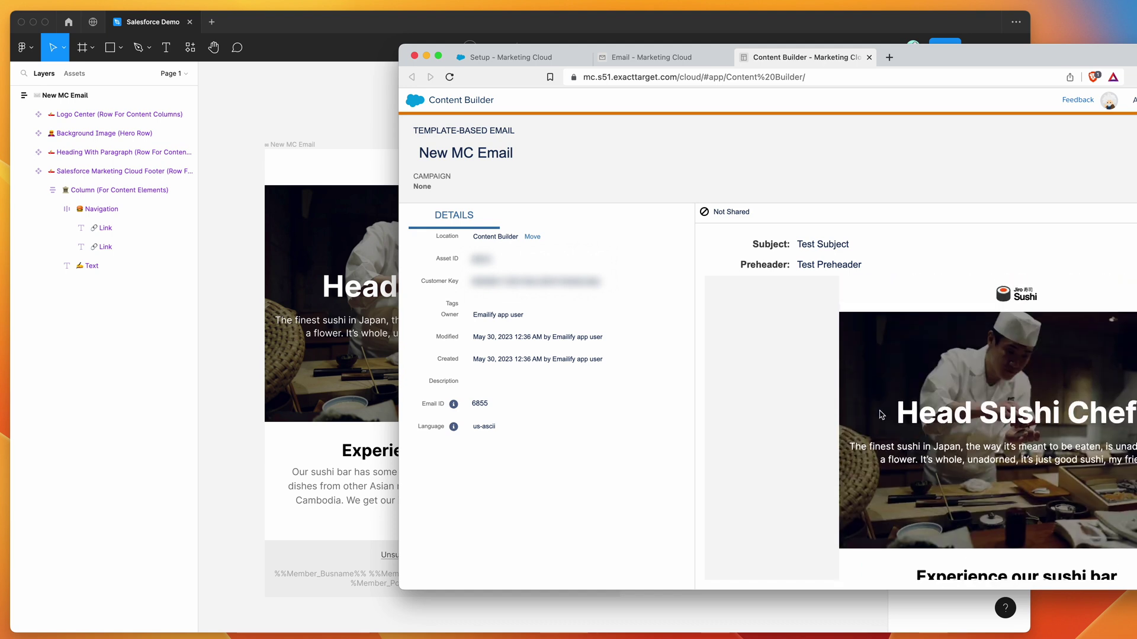
left_click_drag(895, 413, 1060, 413)
scroll(992, 296, "down", 3)
scroll(992, 299, "down", 1)
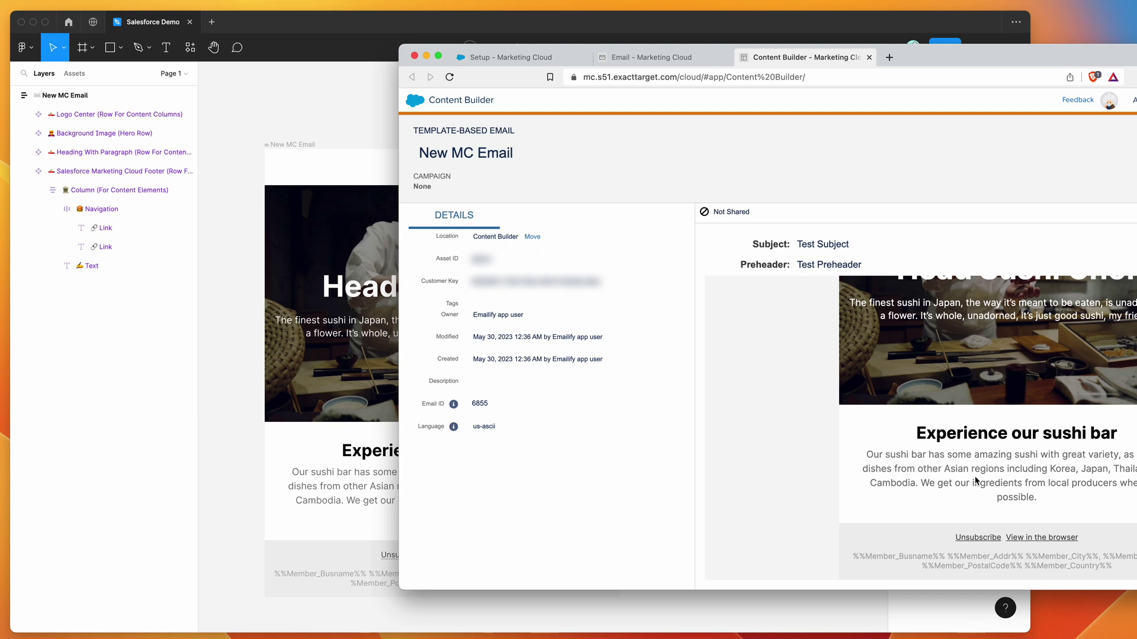
- Scroll back up to the Head Sushi Chef hero, then return to the Emailify package page
scroll(976, 481, "up", 1)
left_click_drag(917, 454, 1063, 456)
scroll(1009, 408, "up", 2)
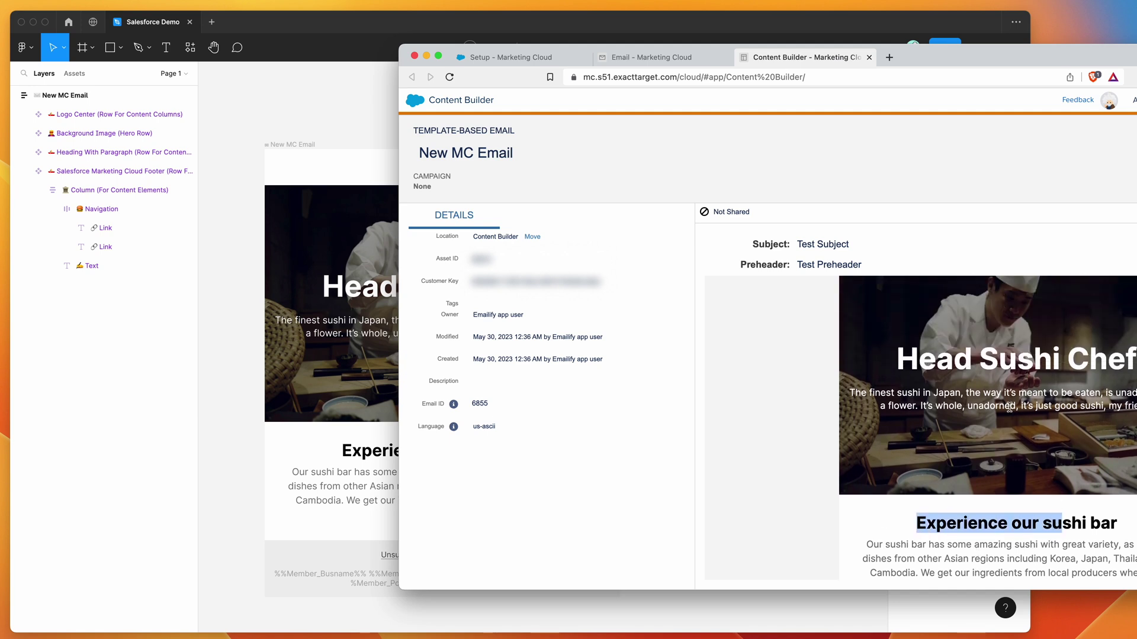
left_click_drag(1048, 407, 954, 359)
scroll(983, 356, "up", 2)
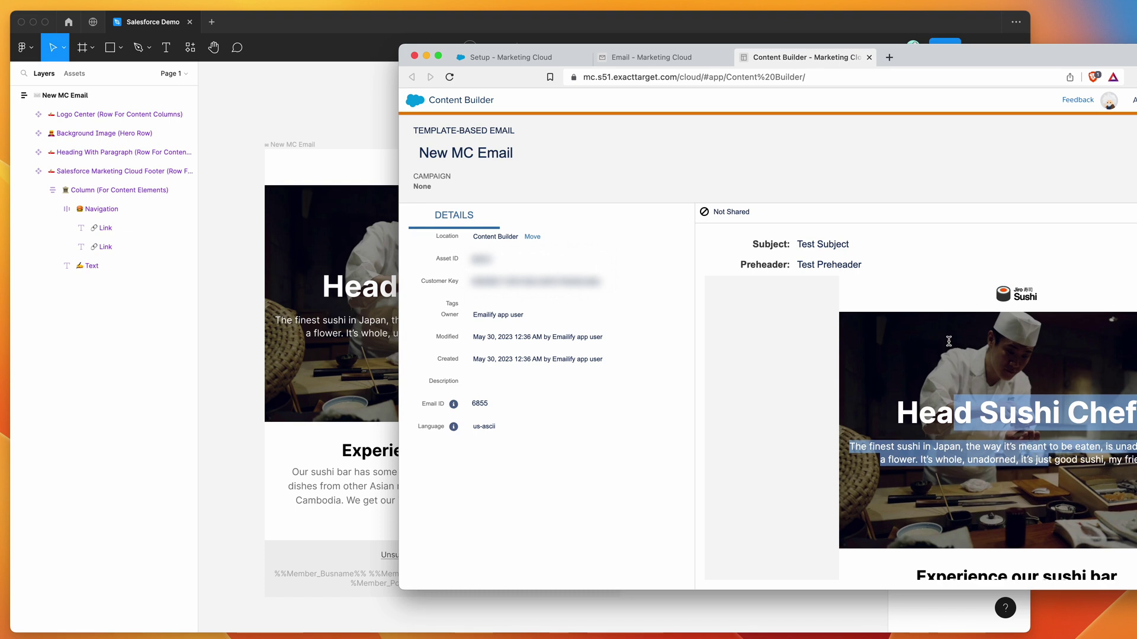
left_click(999, 300)
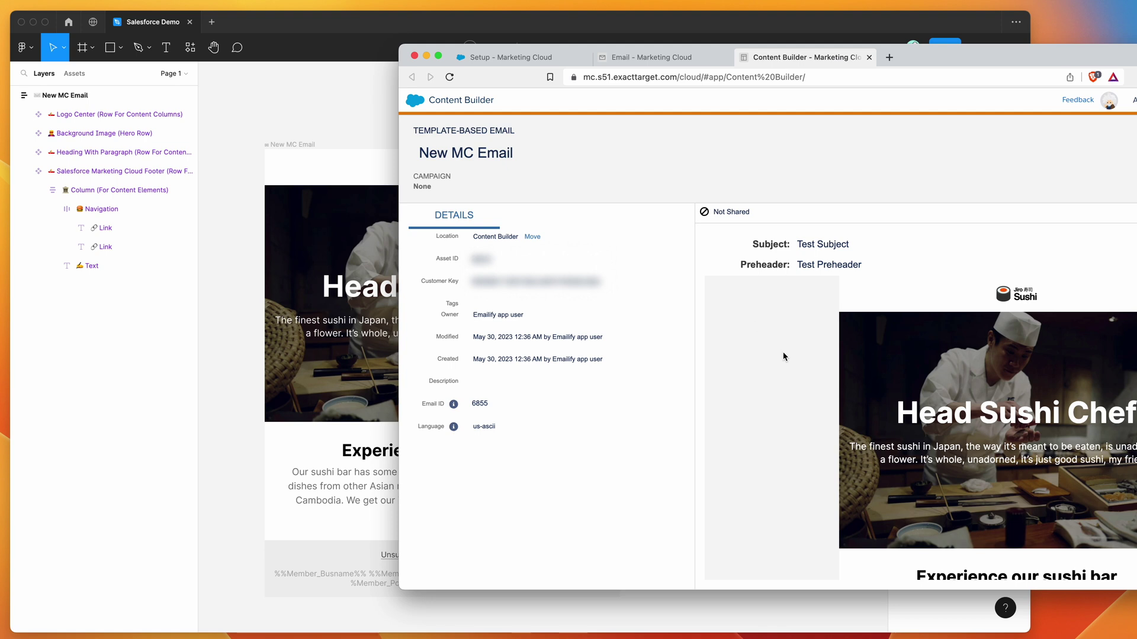
mouse_move(893, 413)
left_mouse_down()
mouse_move(953, 409)
mouse_move(1131, 453)
mouse_move(1134, 465)
mouse_move(882, 406)
left_mouse_up()
left_click(882, 405)
left_click(732, 153)
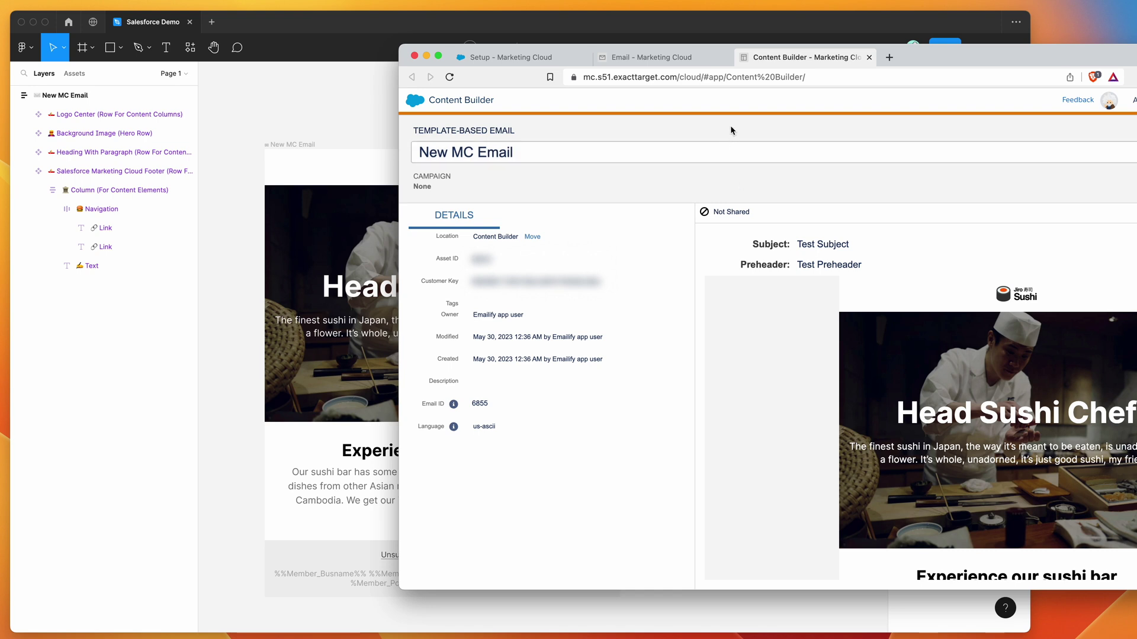
left_click(495, 57)
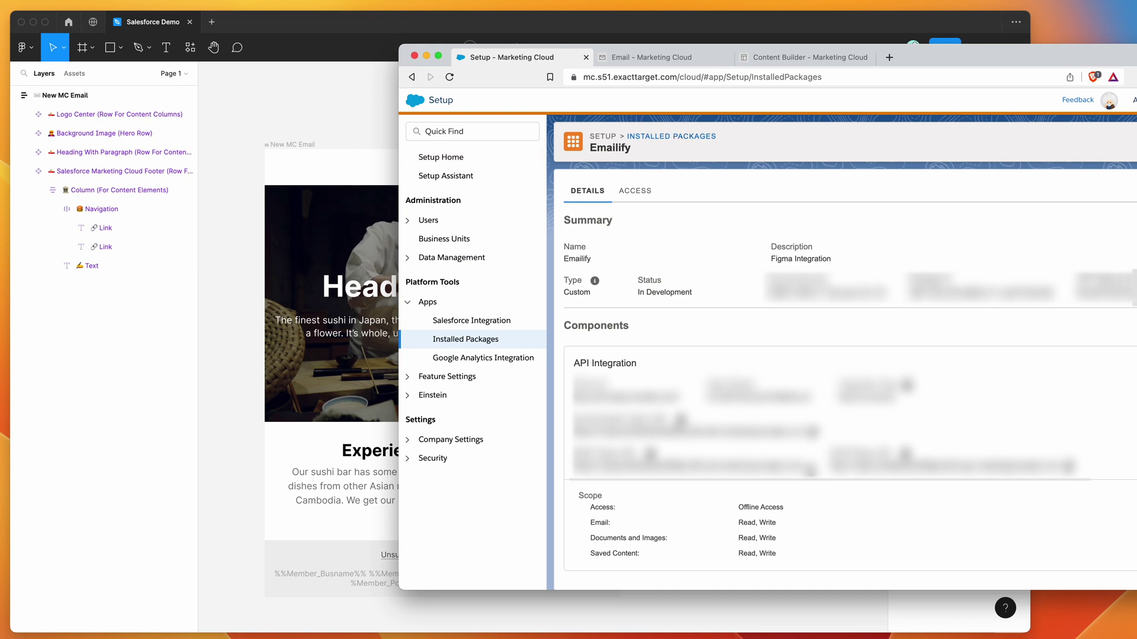
- Switch from the Marketing Cloud setup page back to Figma's 'have been uploaded' confirmation
left_click(363, 132)
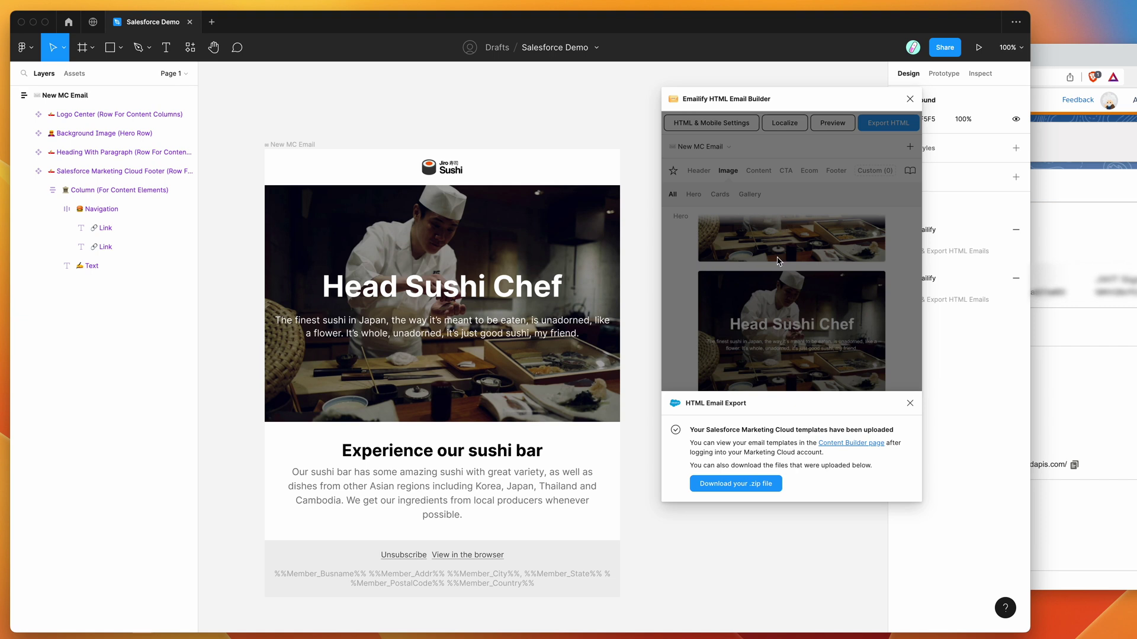
left_click(1036, 398)
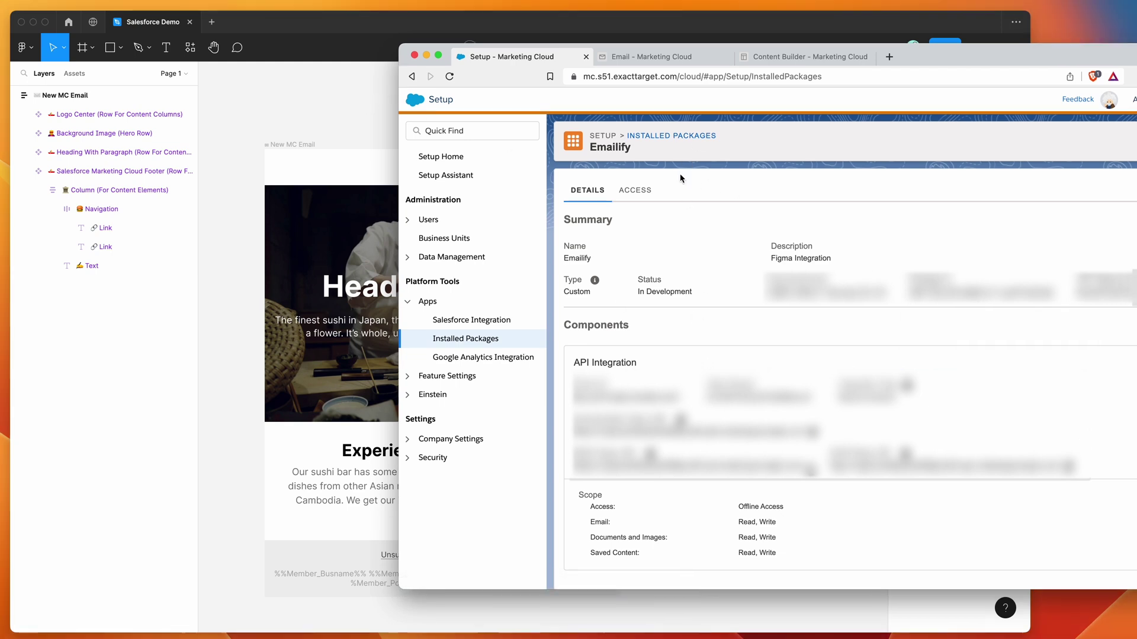
left_click(304, 114)
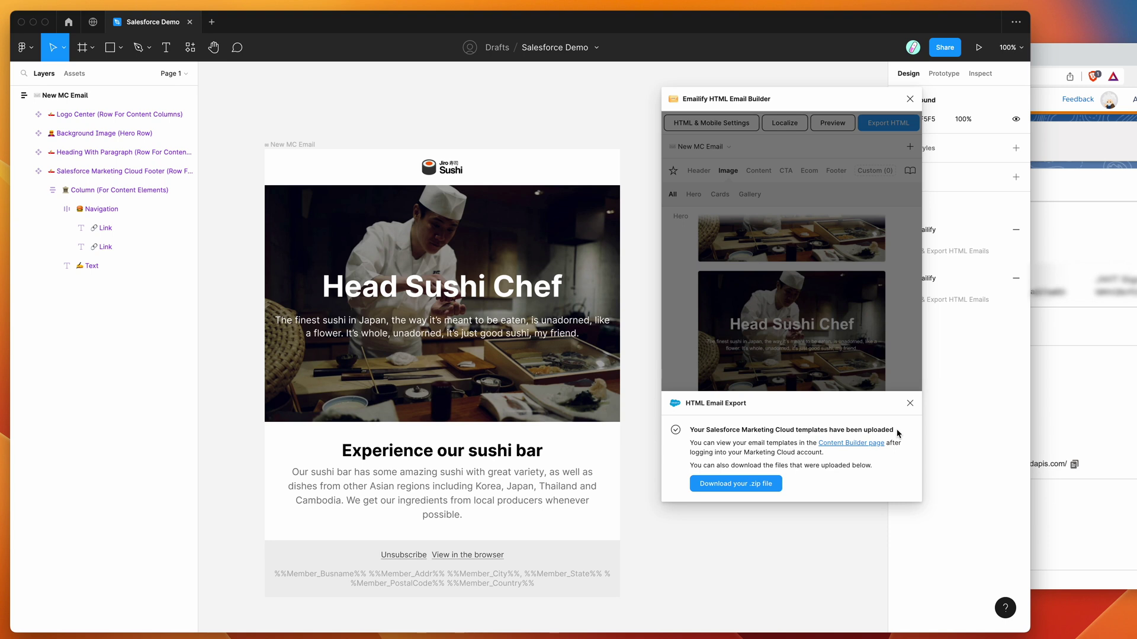
left_click_drag(897, 434, 834, 432)
left_click(819, 432)
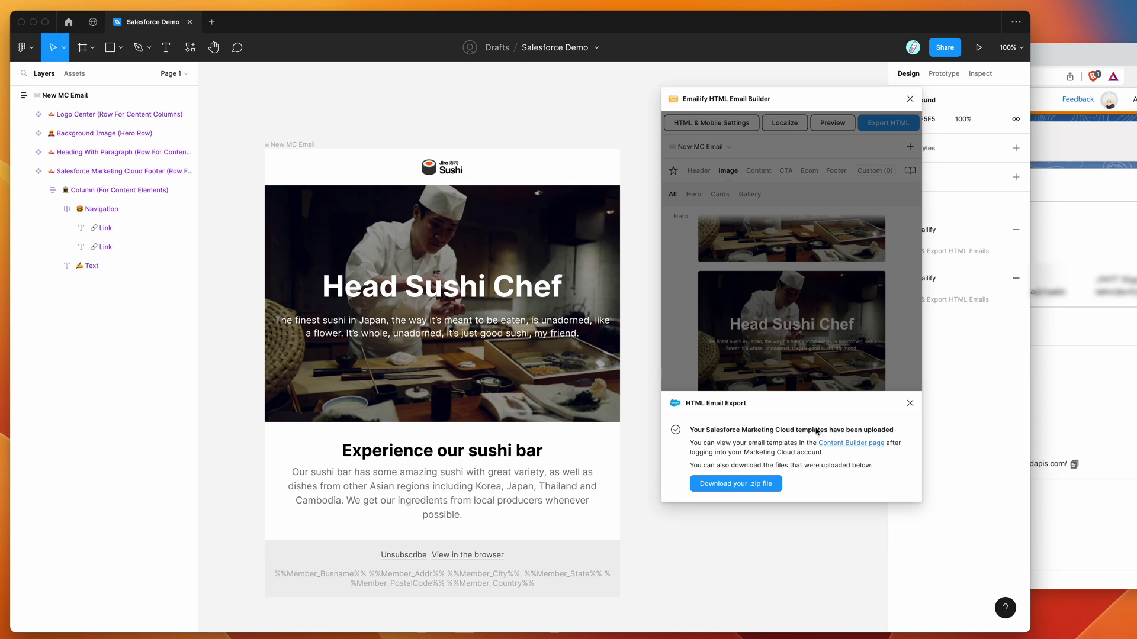